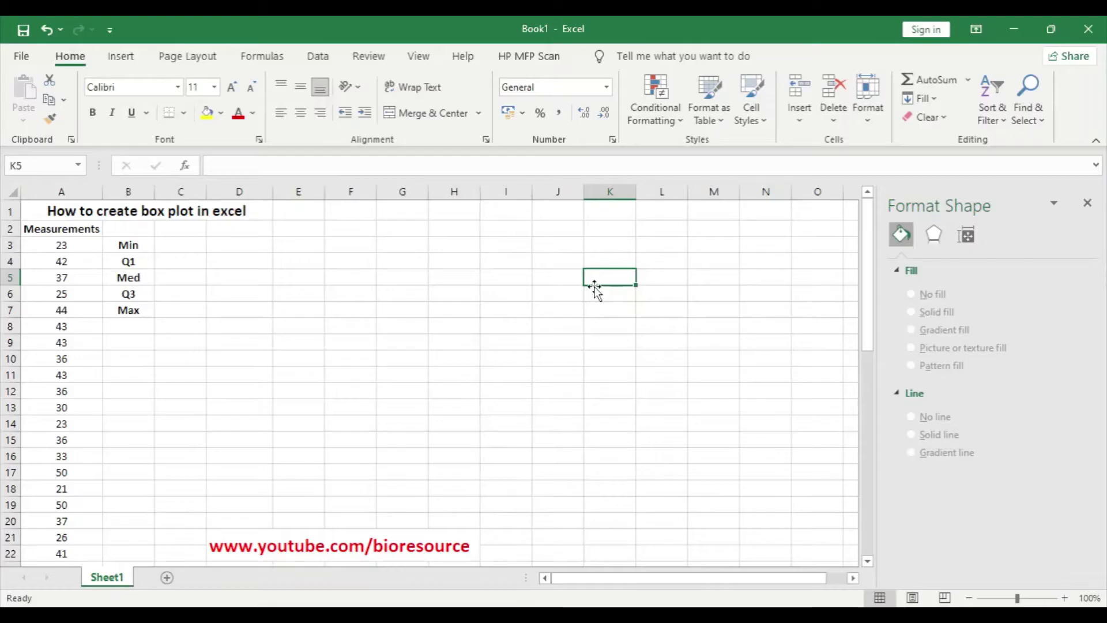
# - Select the Measurements values in column A and the Min–Max labels to review the data
pyautogui.click(420, 255)
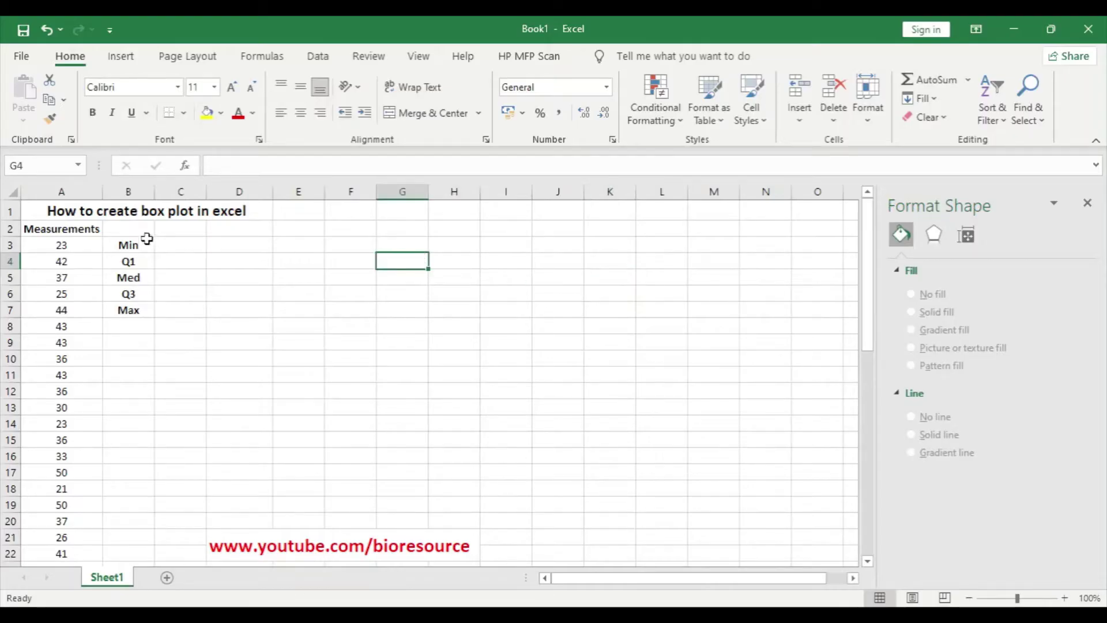
pyautogui.moveTo(87, 231); pyautogui.dragTo(63, 536)
pyautogui.scroll(5, 206, 457)
pyautogui.scroll(5, 206, 457)
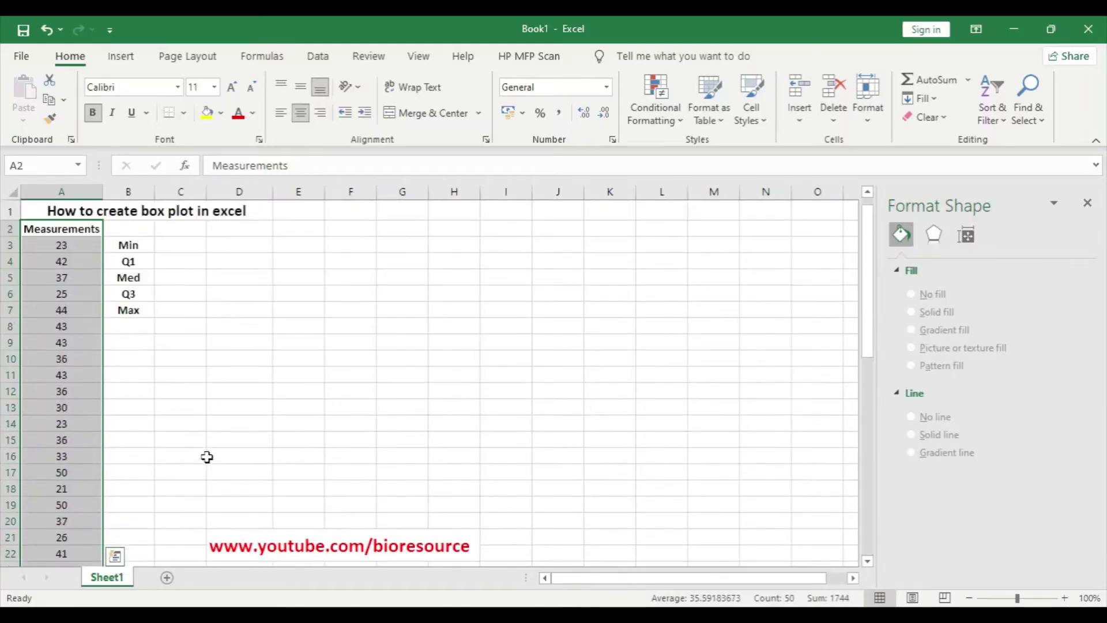
pyautogui.click(301, 274)
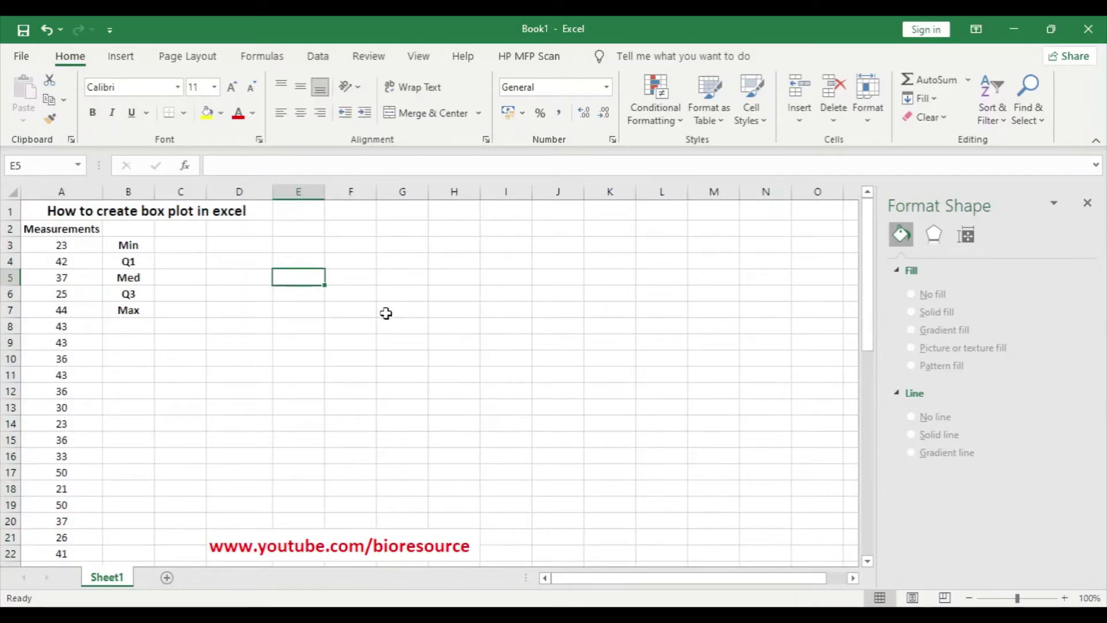
pyautogui.click(136, 247)
pyautogui.moveTo(136, 247); pyautogui.dragTo(132, 313)
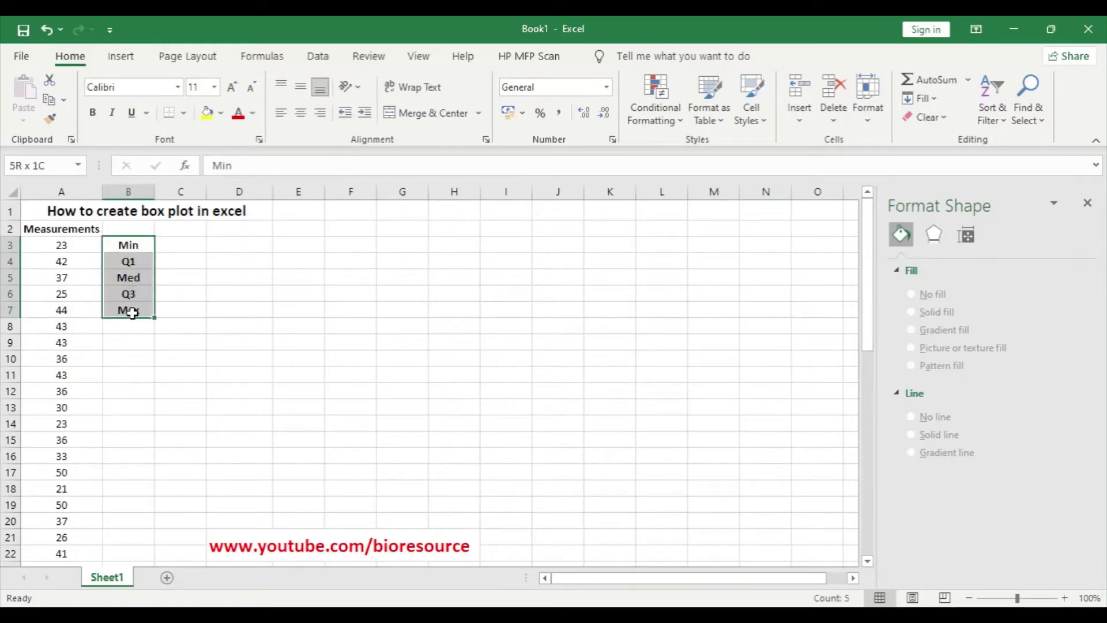
pyautogui.click(141, 243)
pyautogui.click(129, 309)
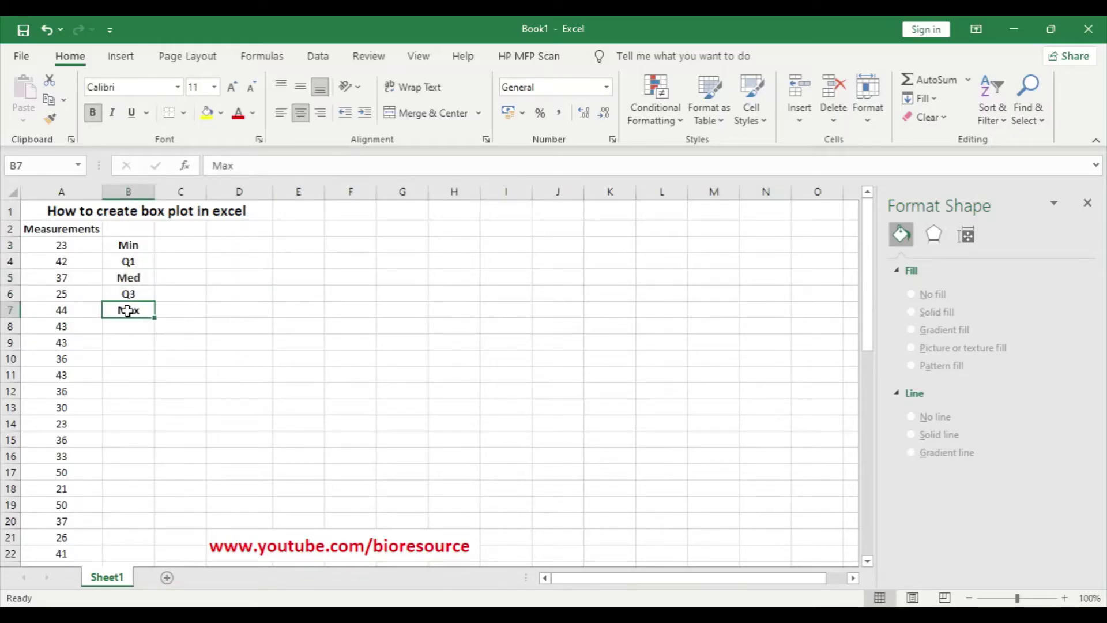
pyautogui.click(142, 261)
pyautogui.click(144, 278)
pyautogui.click(141, 291)
pyautogui.click(313, 303)
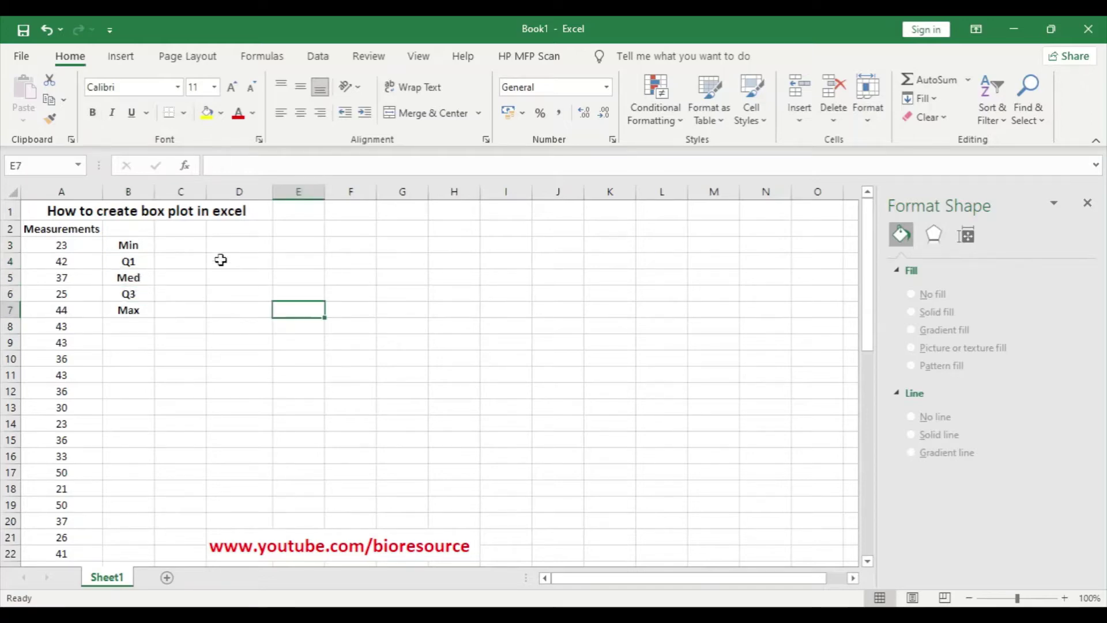
# - Enter =QUARTILE.INC(A$3:A$51,0) in C3 beside Min, giving 20
pyautogui.click(185, 249)
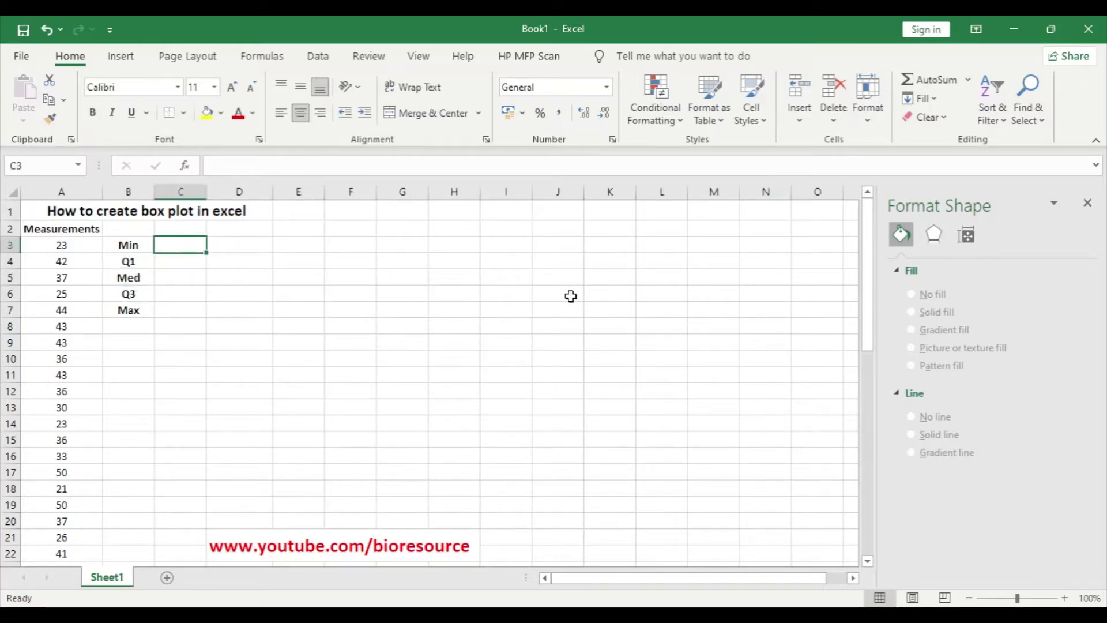
pyautogui.write('=')
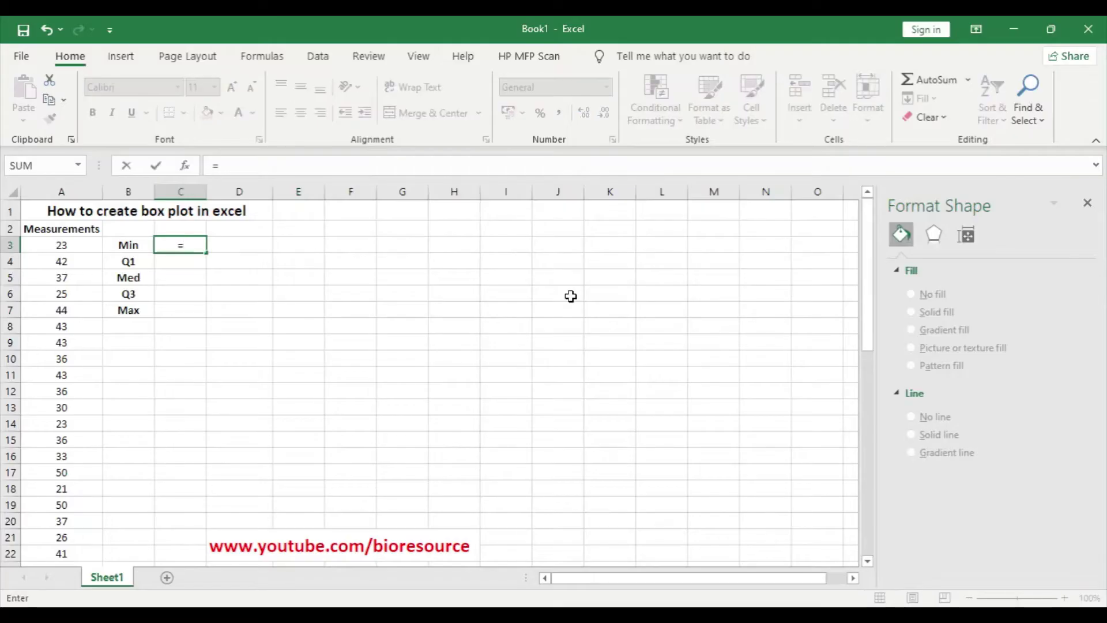
pyautogui.write('qua')
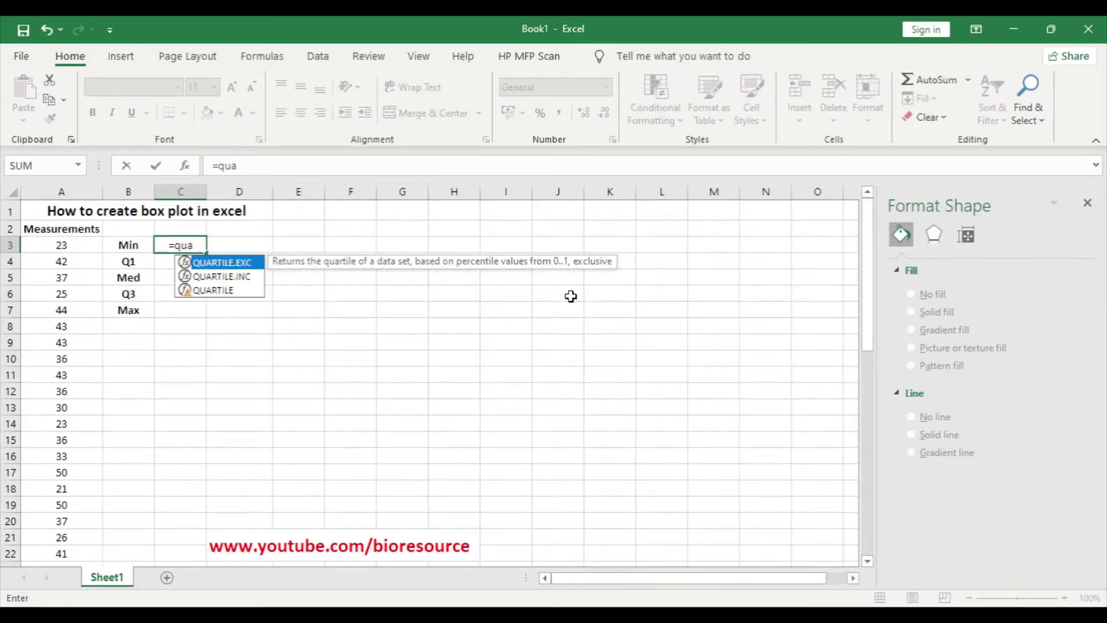
pyautogui.press('Down')
pyautogui.press('Tab')
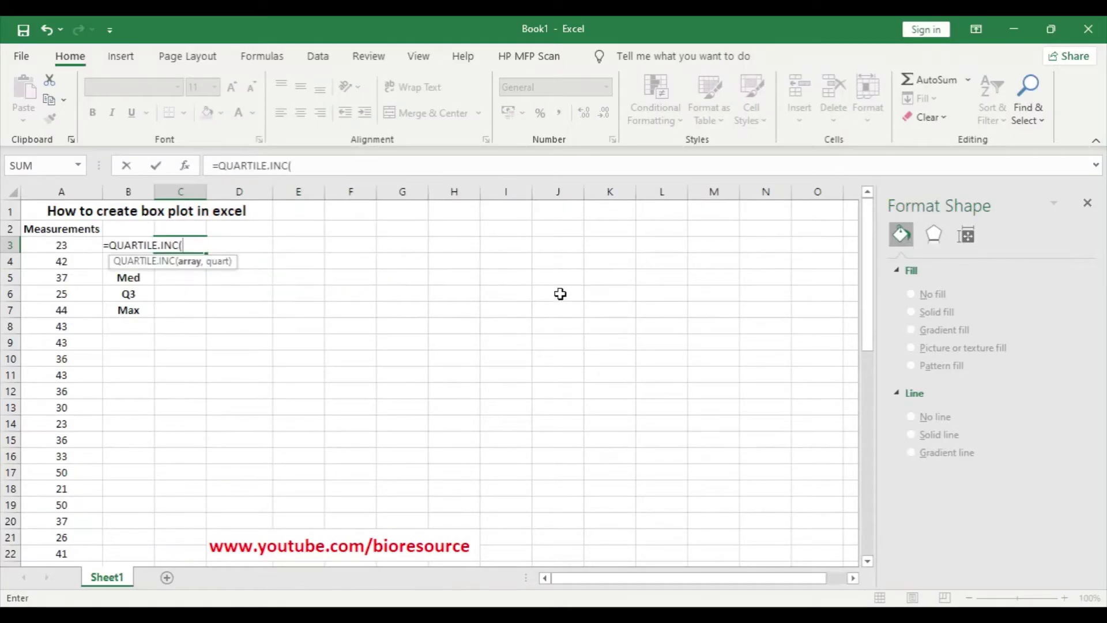
pyautogui.write('A')
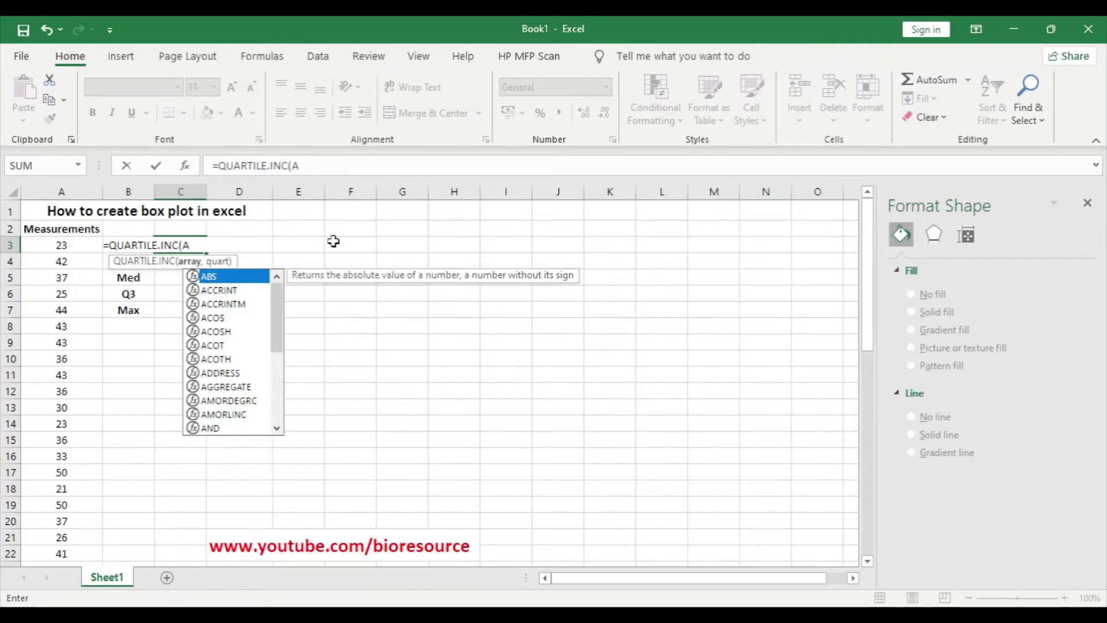
pyautogui.write('$3')
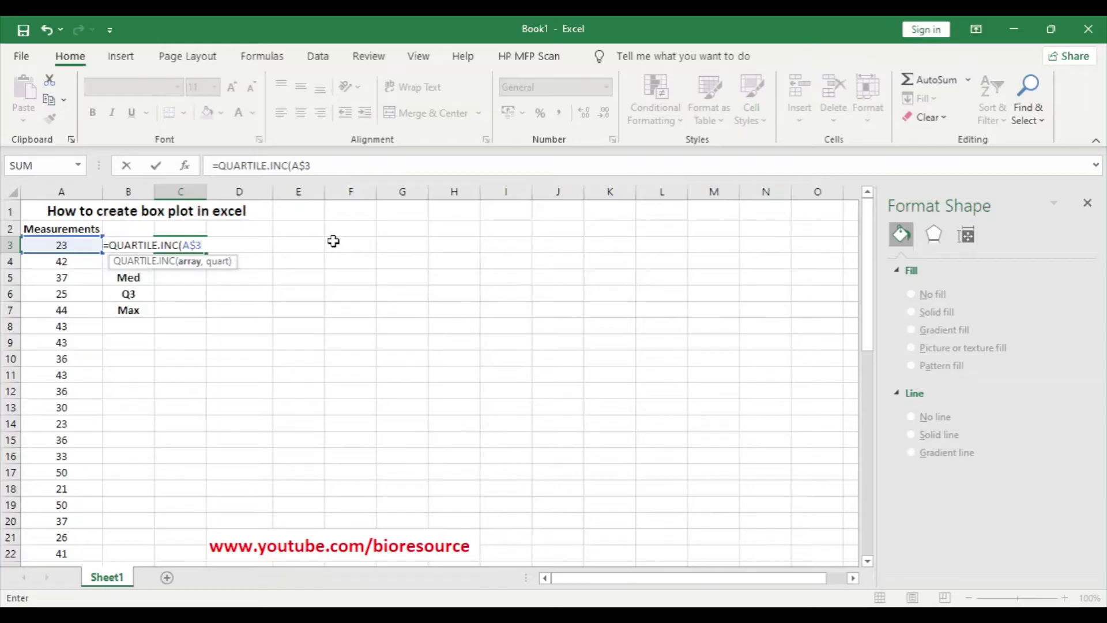
pyautogui.write(':A')
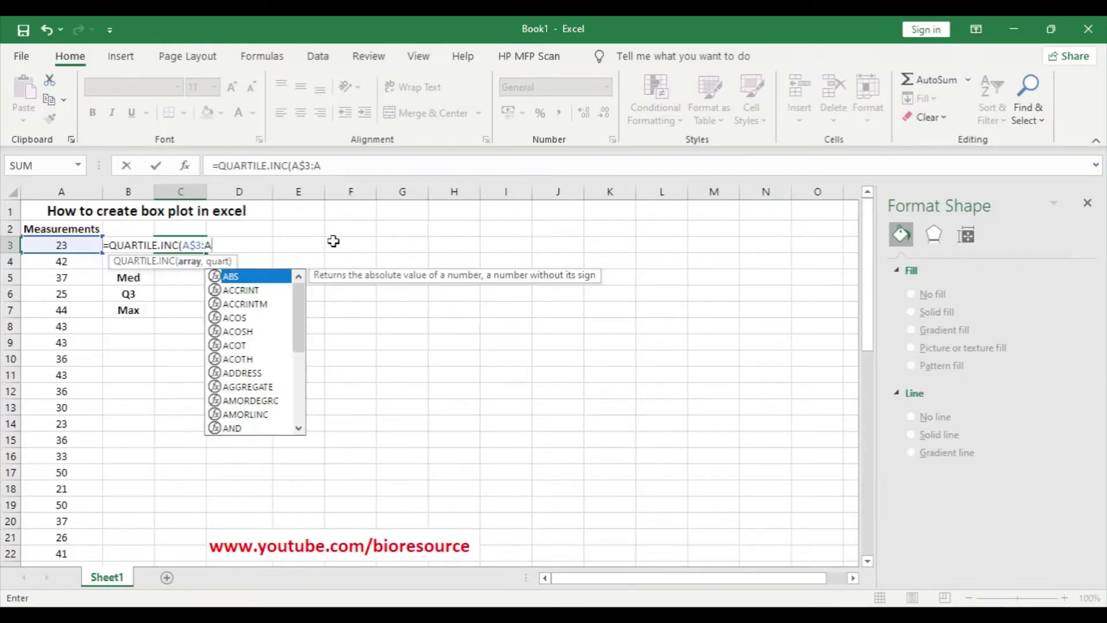
pyautogui.write('$51')
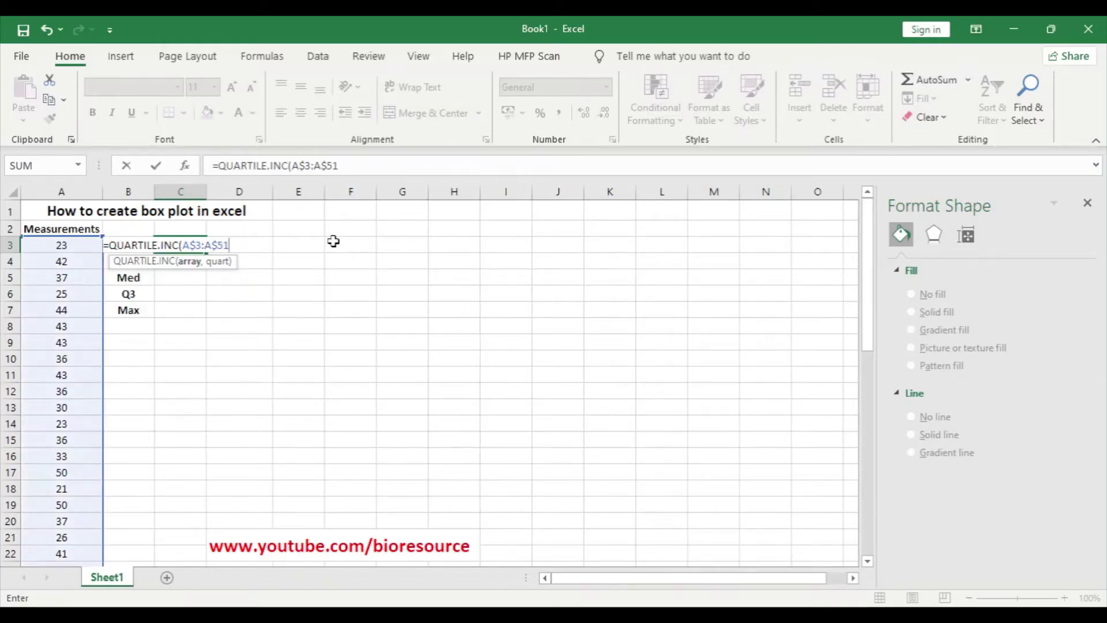
pyautogui.moveTo(870, 281); pyautogui.dragTo(832, 519)
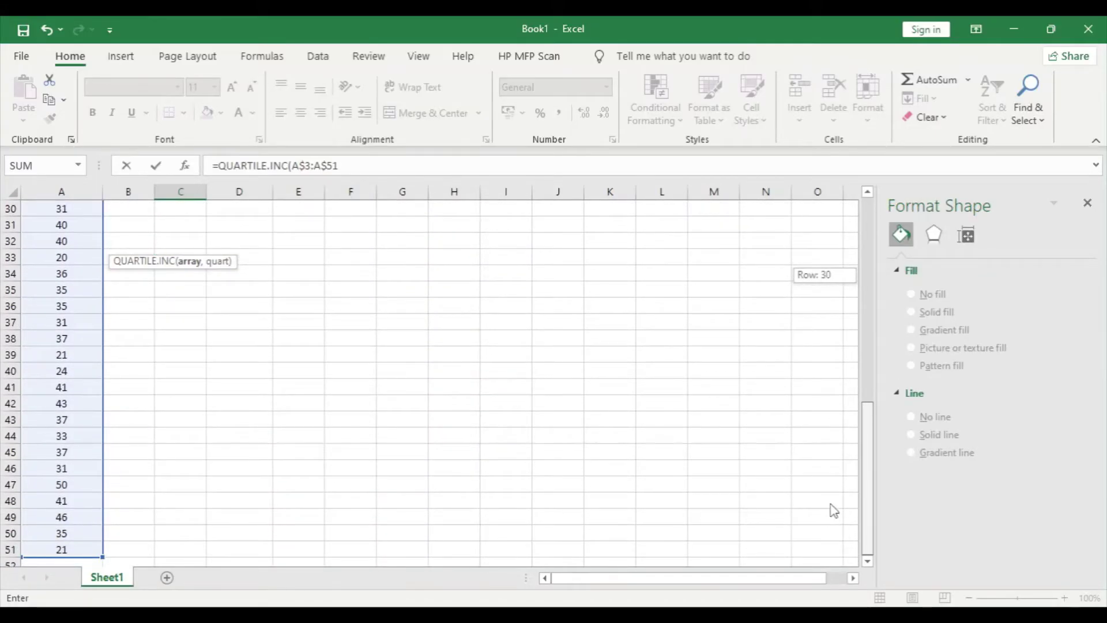
pyautogui.moveTo(839, 493); pyautogui.dragTo(875, 236)
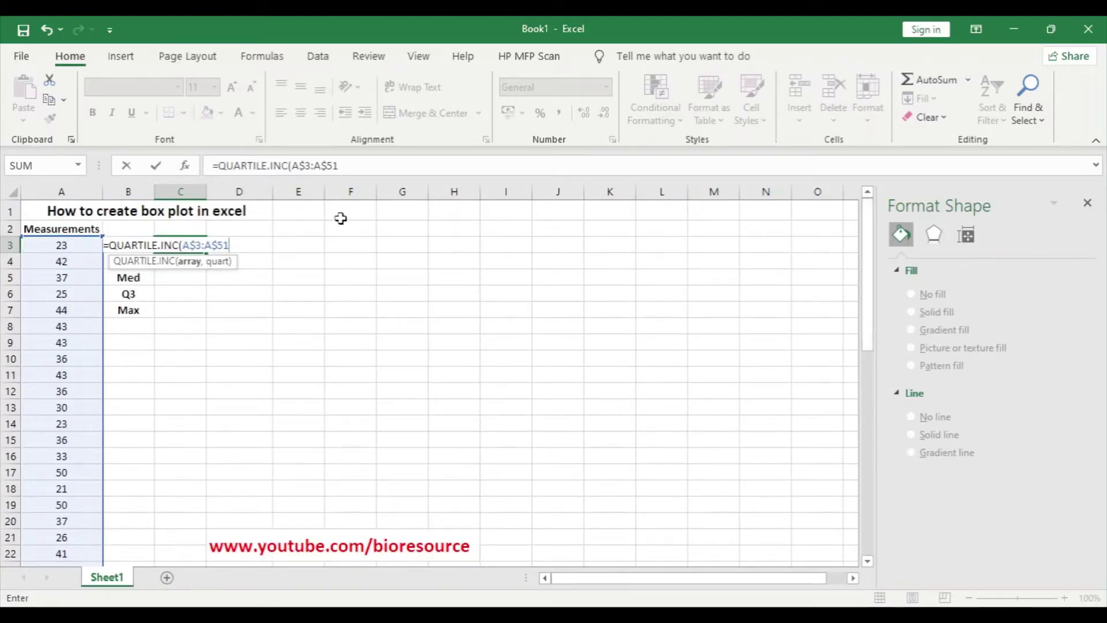
pyautogui.write(',')
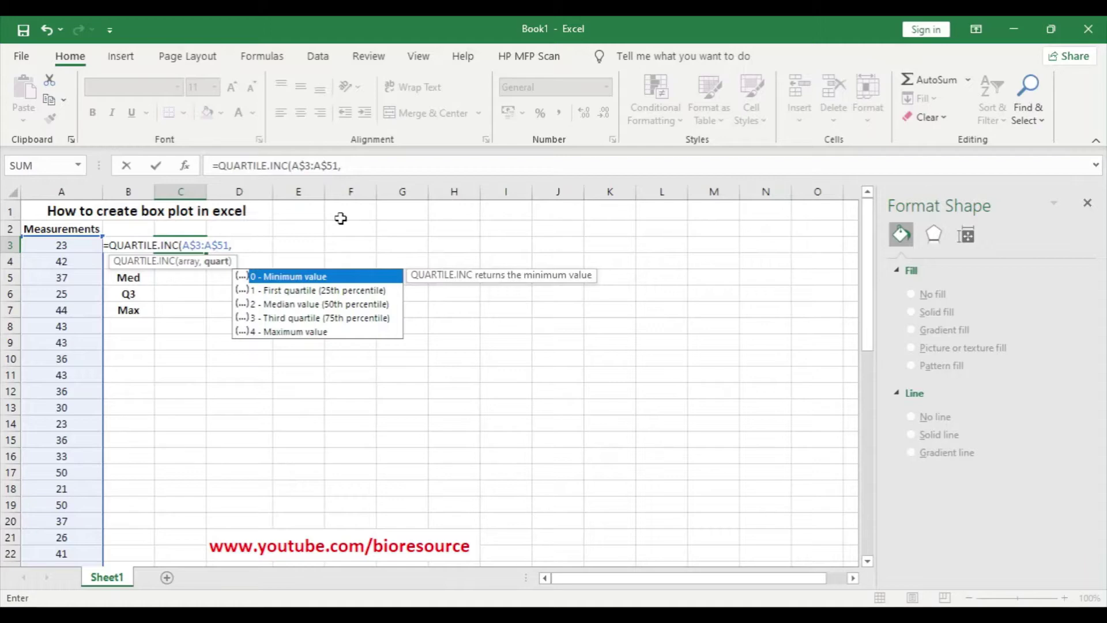
pyautogui.write('0)')
pyautogui.press('Return')
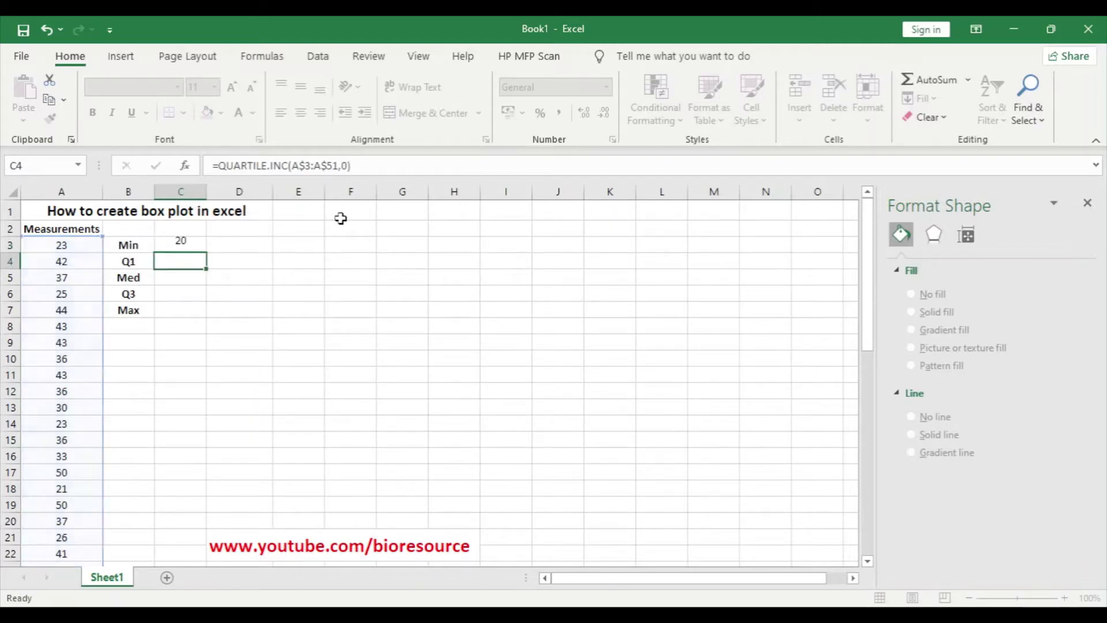
# - Fill the minimum formula down to C7 and change Q1's quart argument to 1, giving 30
pyautogui.click(193, 245)
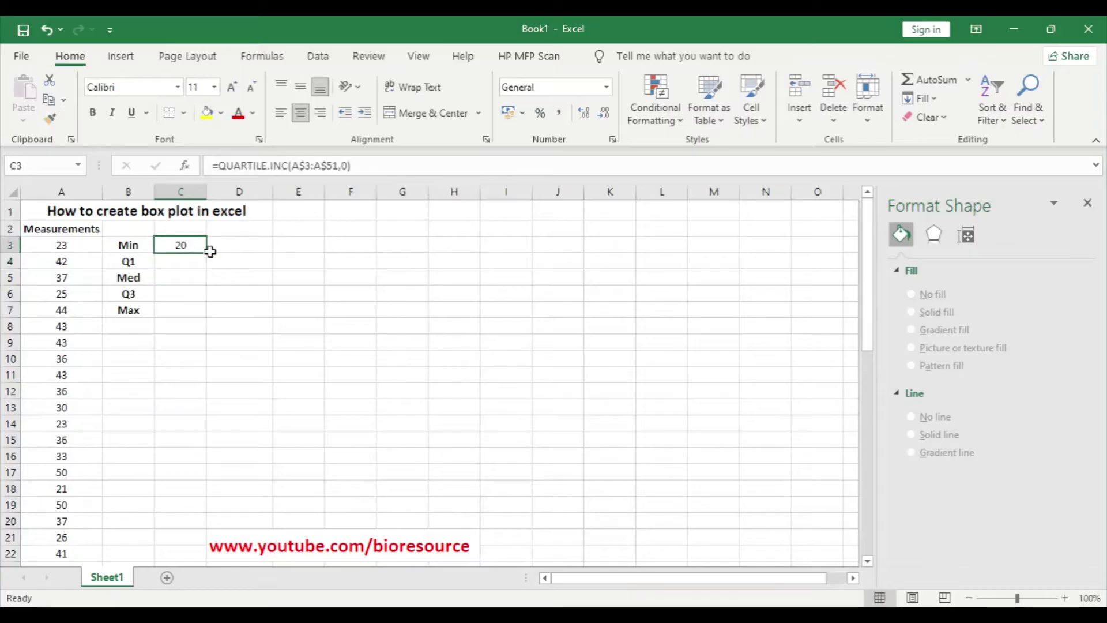
pyautogui.moveTo(207, 253); pyautogui.dragTo(207, 316)
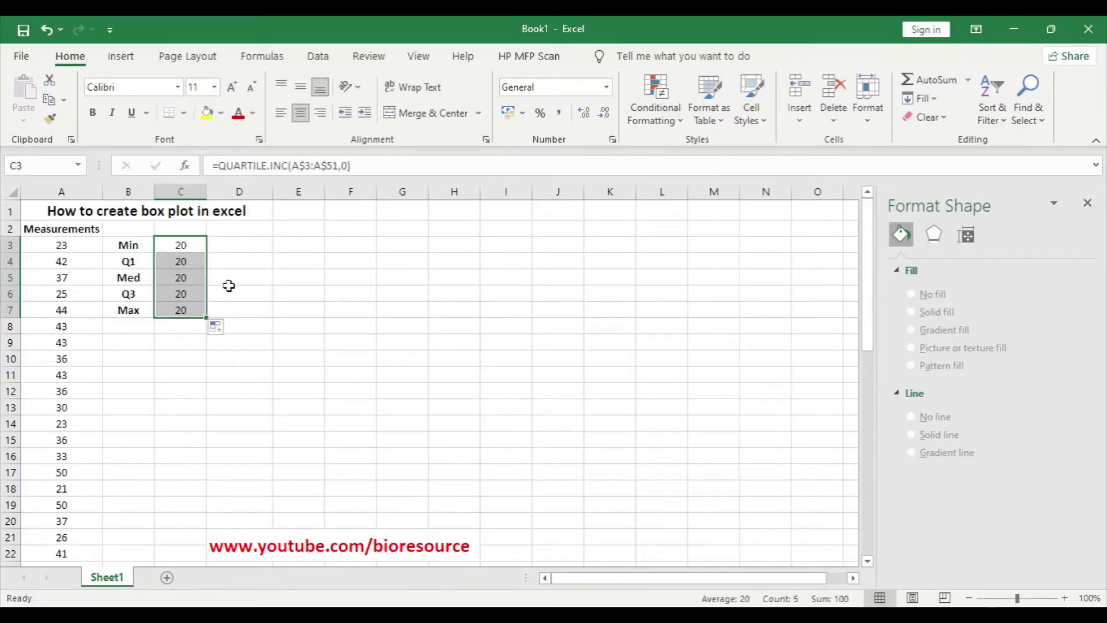
pyautogui.click(188, 255)
pyautogui.click(349, 166)
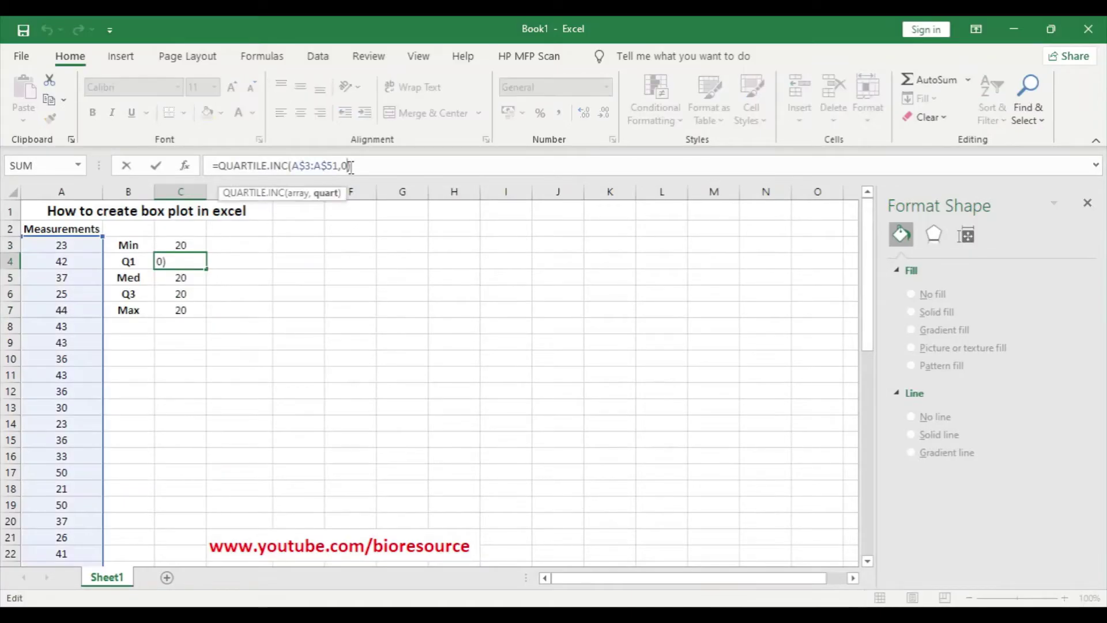
pyautogui.press('BackSpace')
pyautogui.write('1')
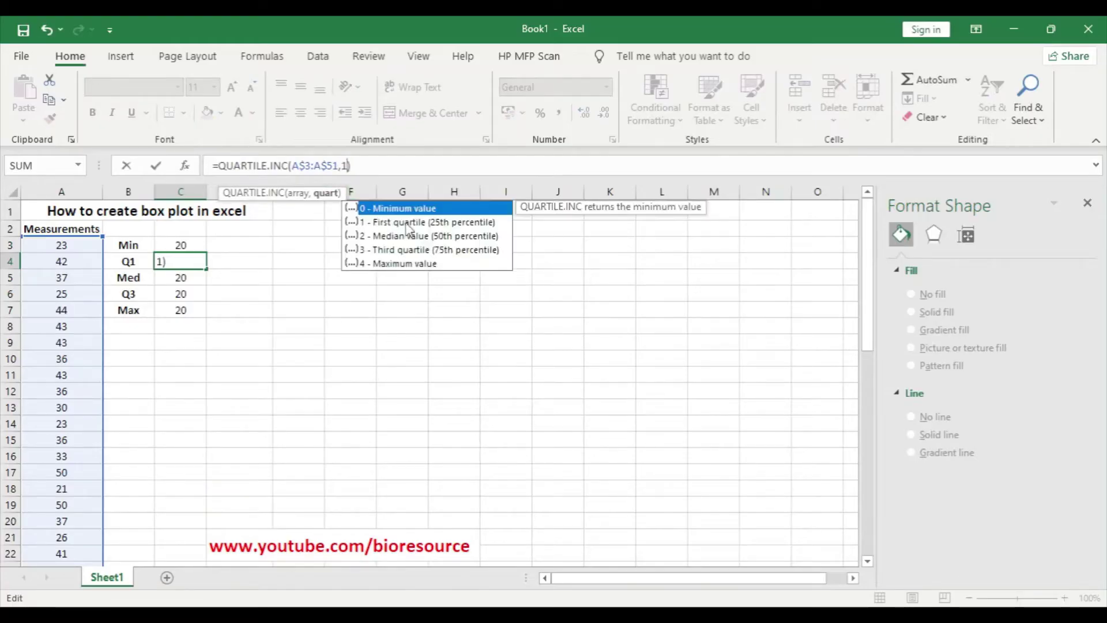
pyautogui.press('Escape')
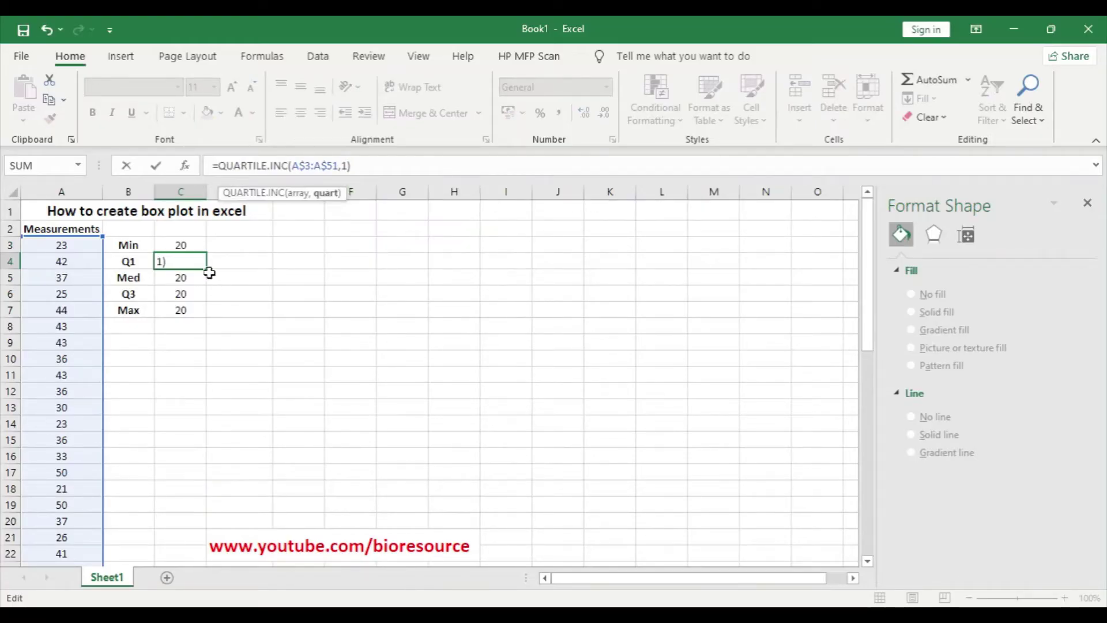
pyautogui.press('Return')
# - Change the Med and Q3 formulas' quart argument to 2 and 3, giving 36 and 42
pyautogui.click(347, 166)
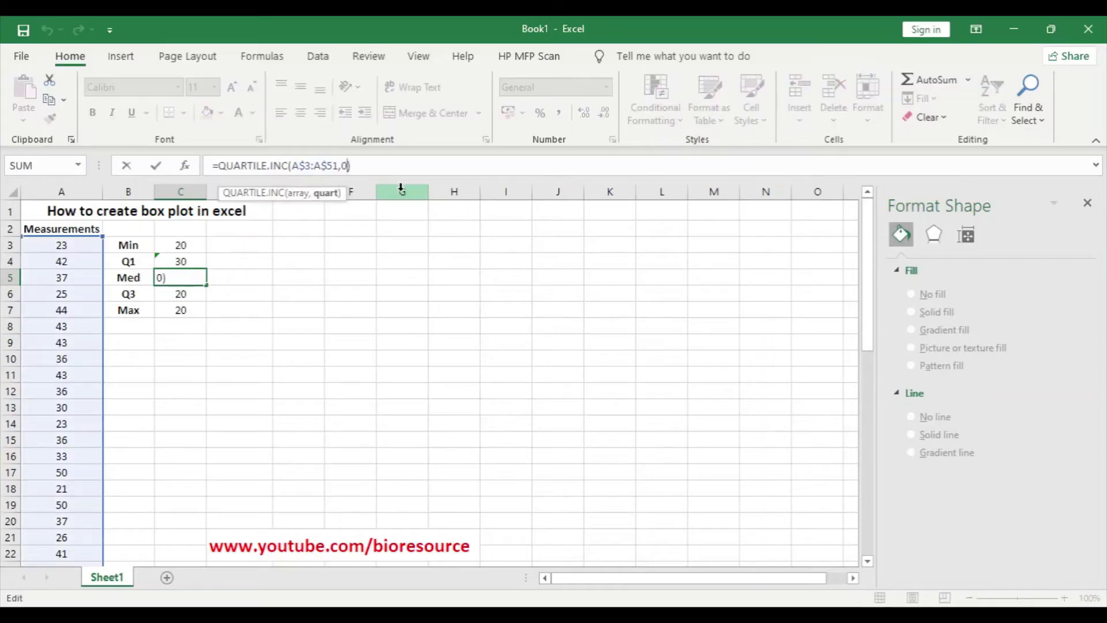
pyautogui.press('BackSpace')
pyautogui.write('2')
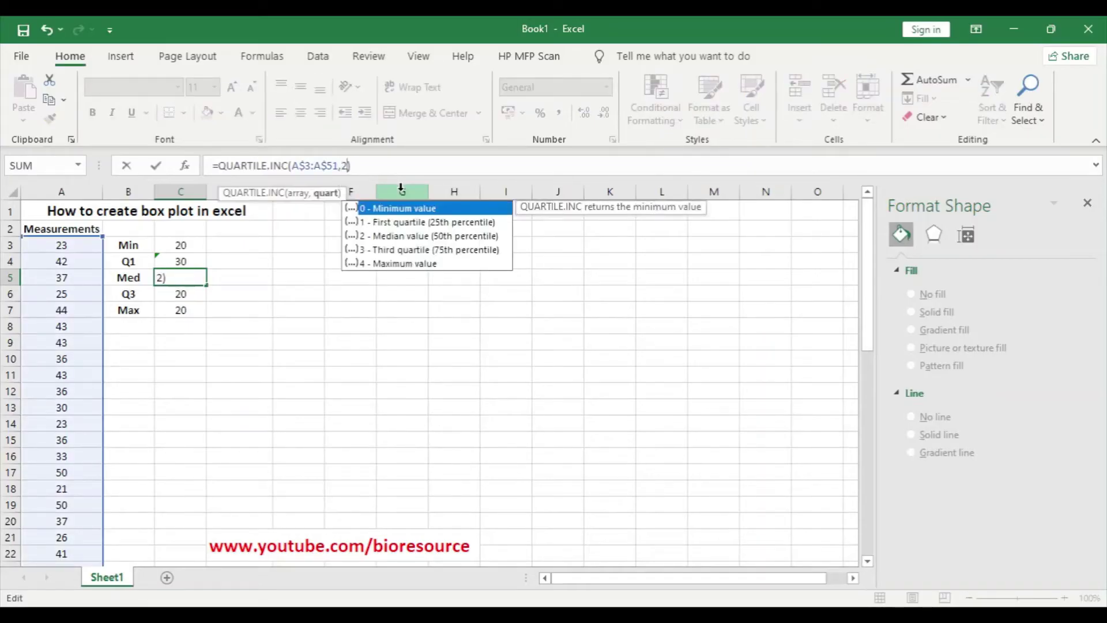
pyautogui.doubleClick(431, 236)
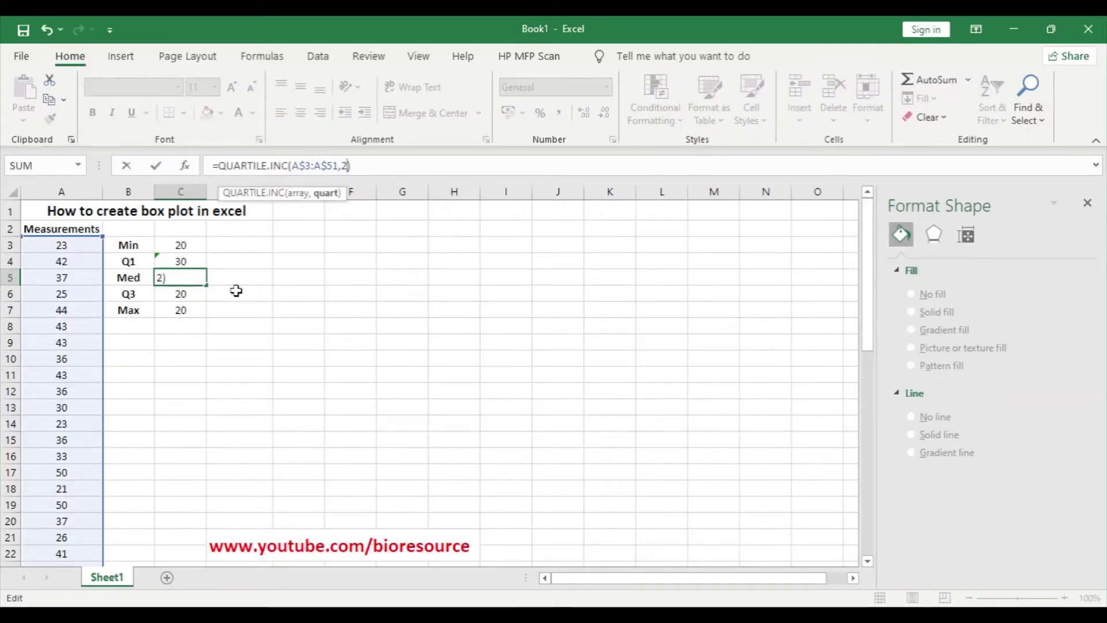
pyautogui.press('Return')
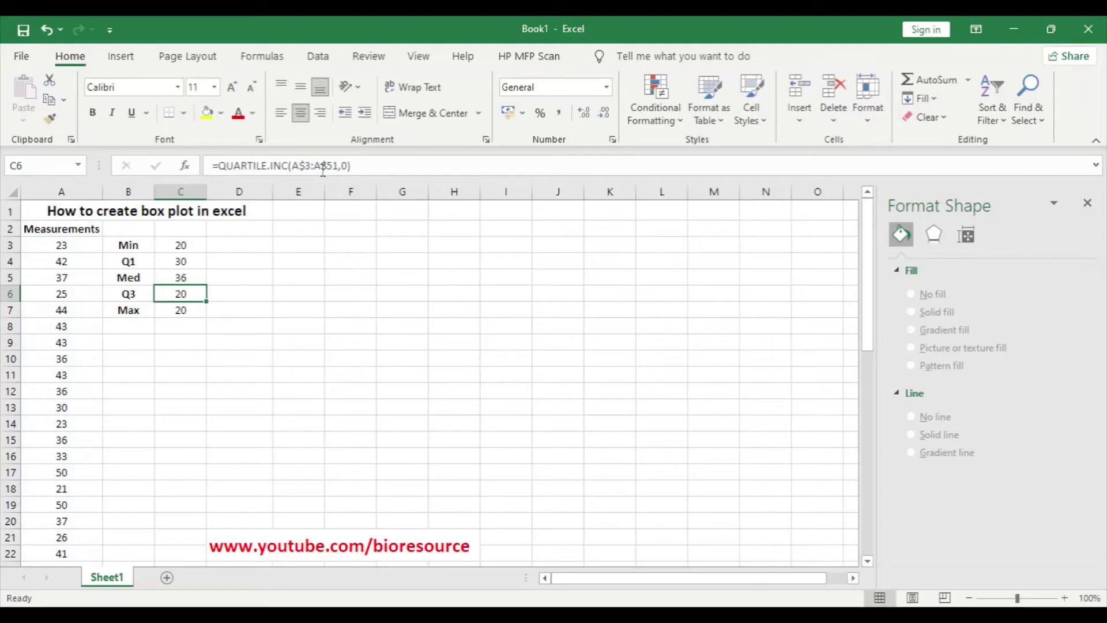
pyautogui.click(341, 163)
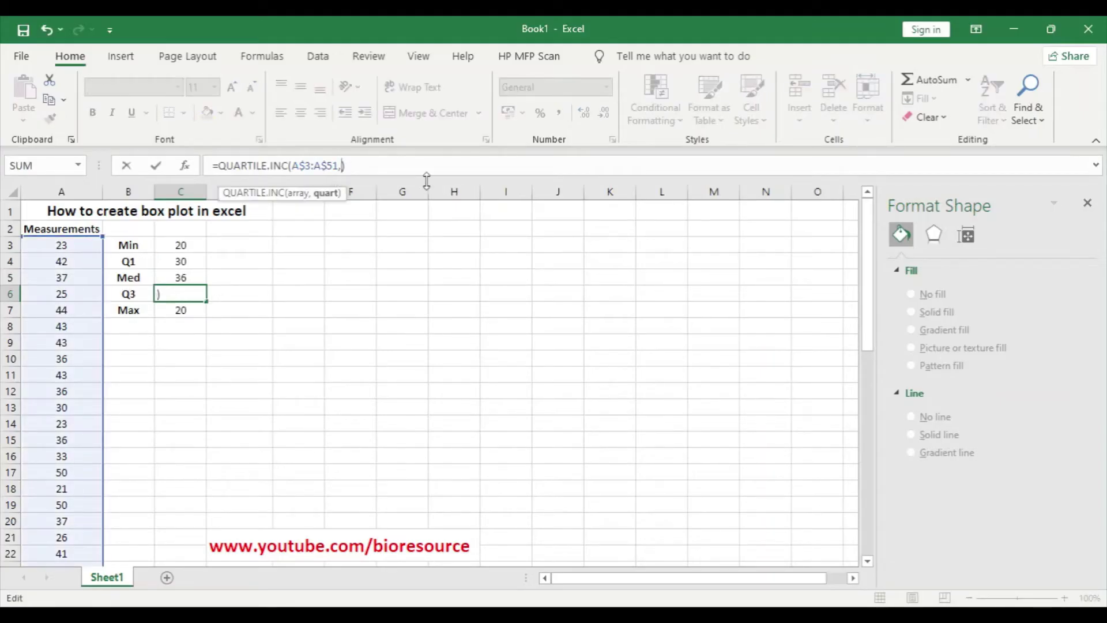
pyautogui.press('Delete')
pyautogui.write('3')
pyautogui.press('Return')
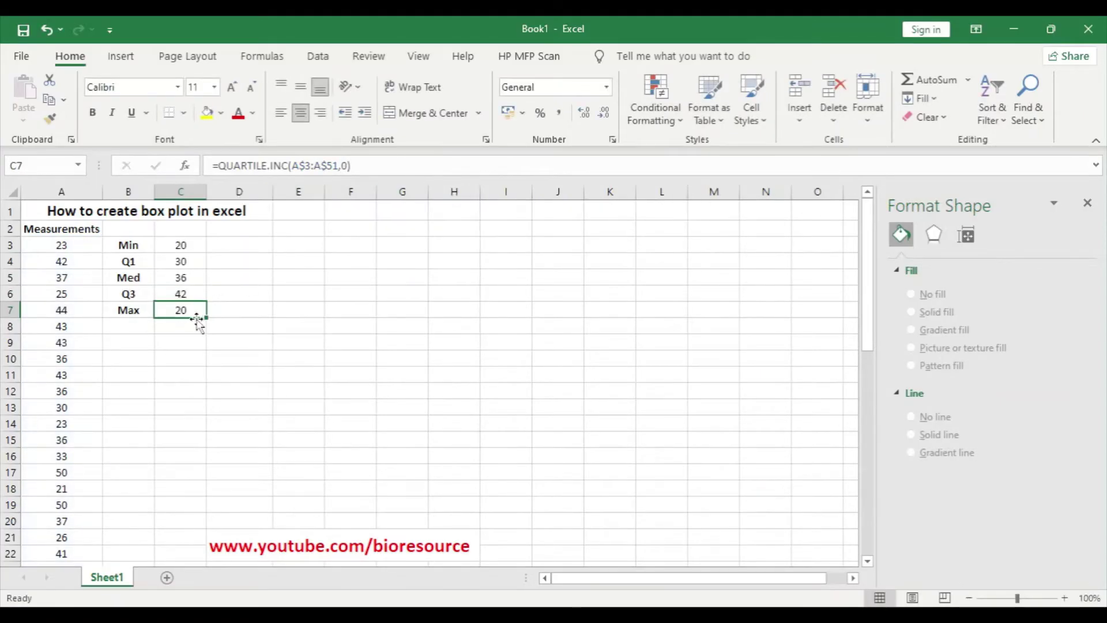
# - Change the Max formula's quart argument to 4, giving 50
pyautogui.click(340, 166)
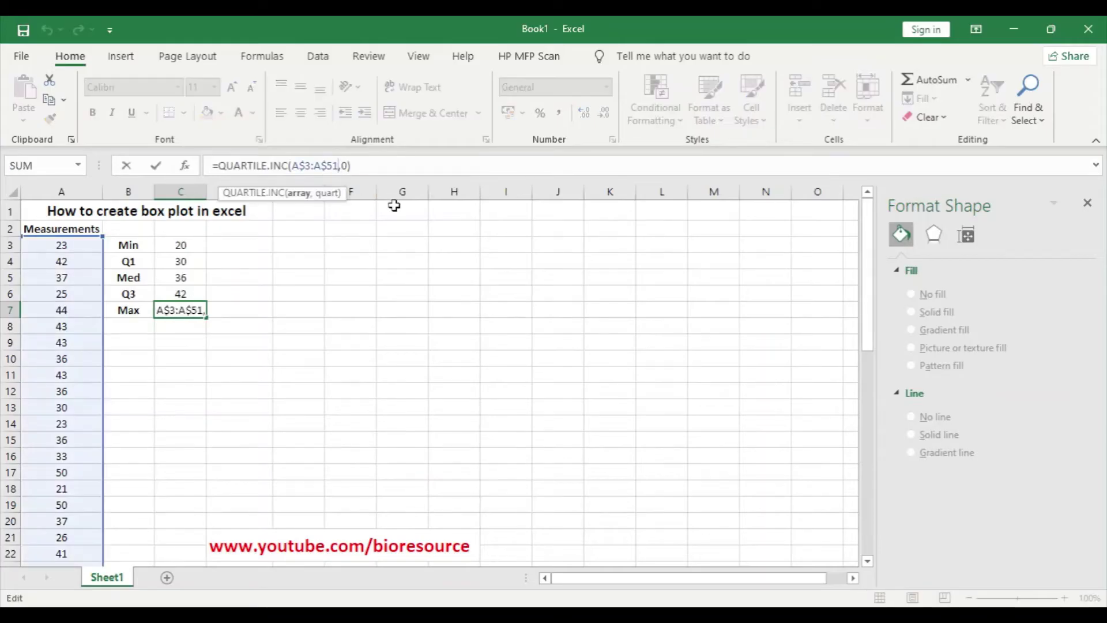
pyautogui.press('Delete')
pyautogui.write('4')
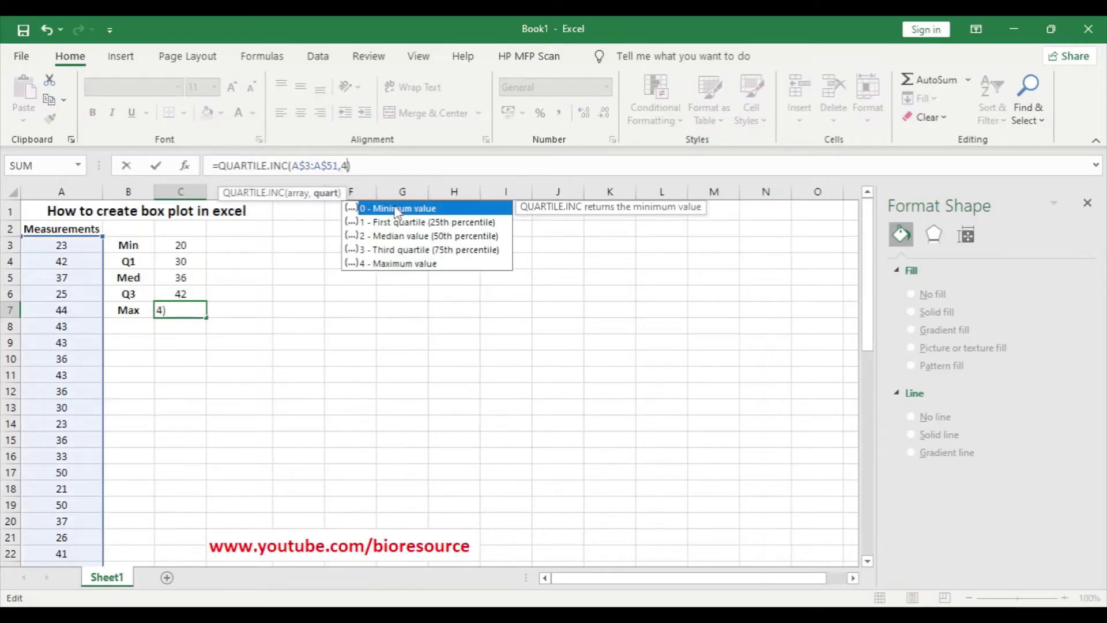
pyautogui.doubleClick(396, 264)
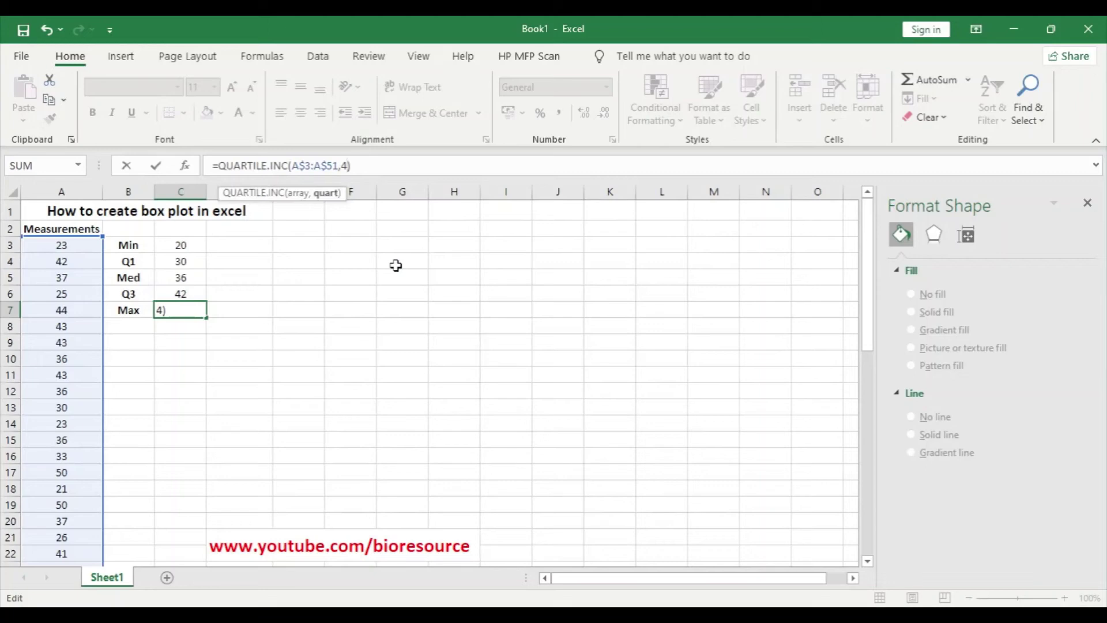
pyautogui.press('Return')
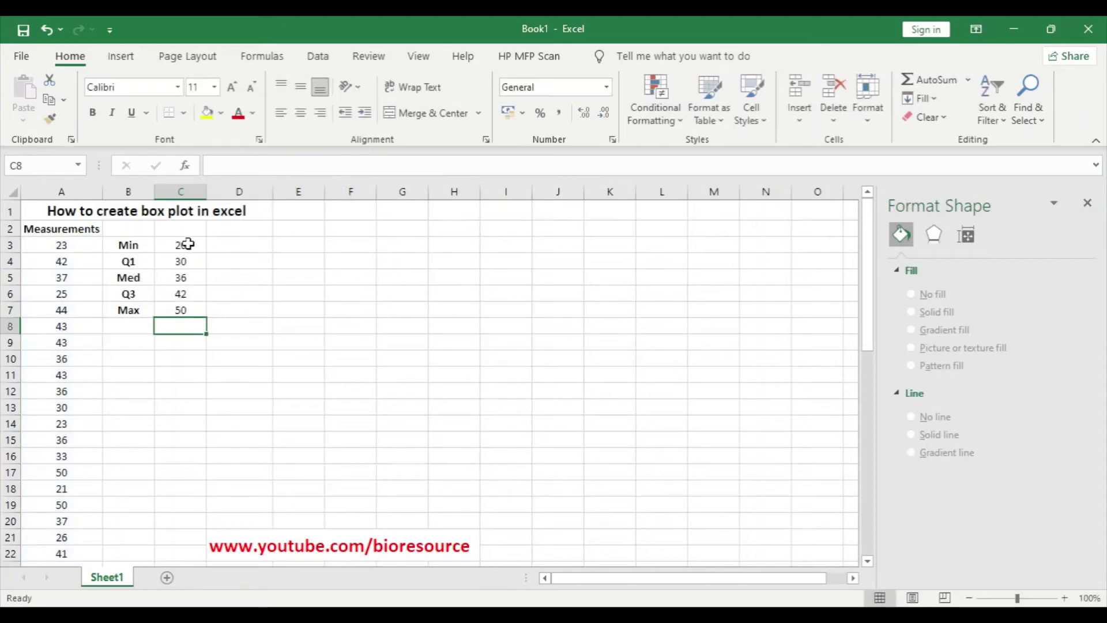
# - Add a Difference header in D2 with 20 in D3
pyautogui.click(257, 230)
pyautogui.write('Difference')
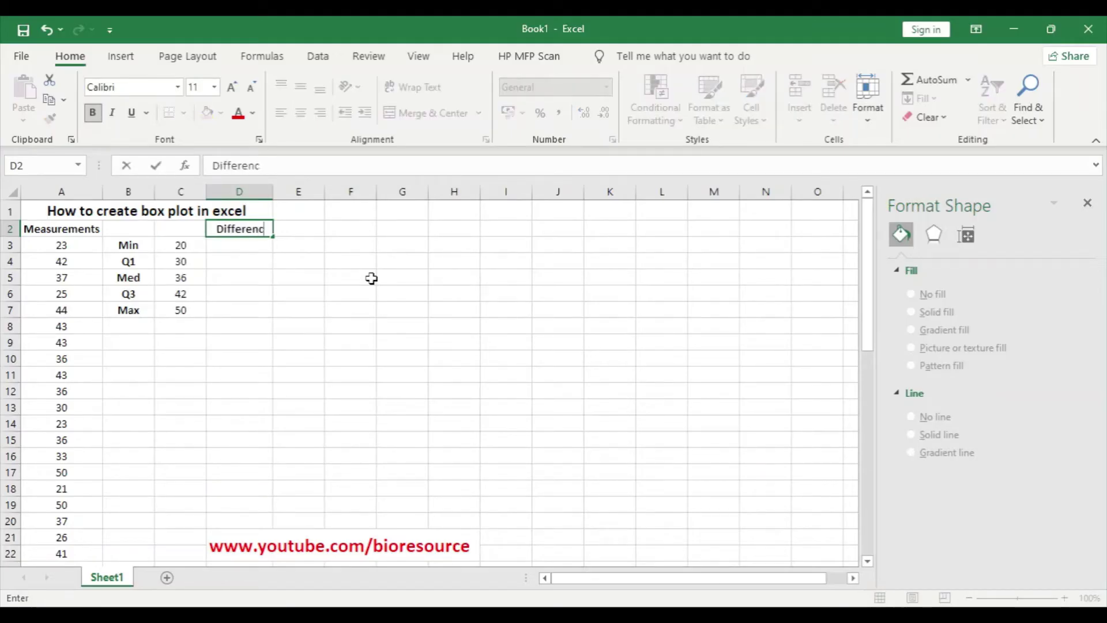
pyautogui.press('Return')
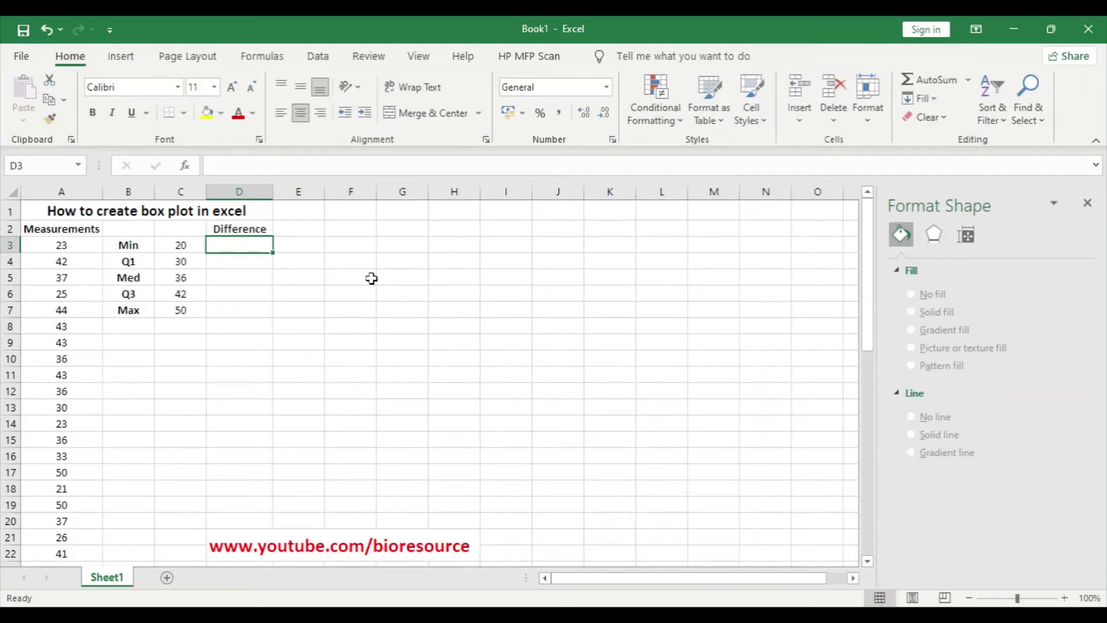
pyautogui.write('20')
pyautogui.press('Return')
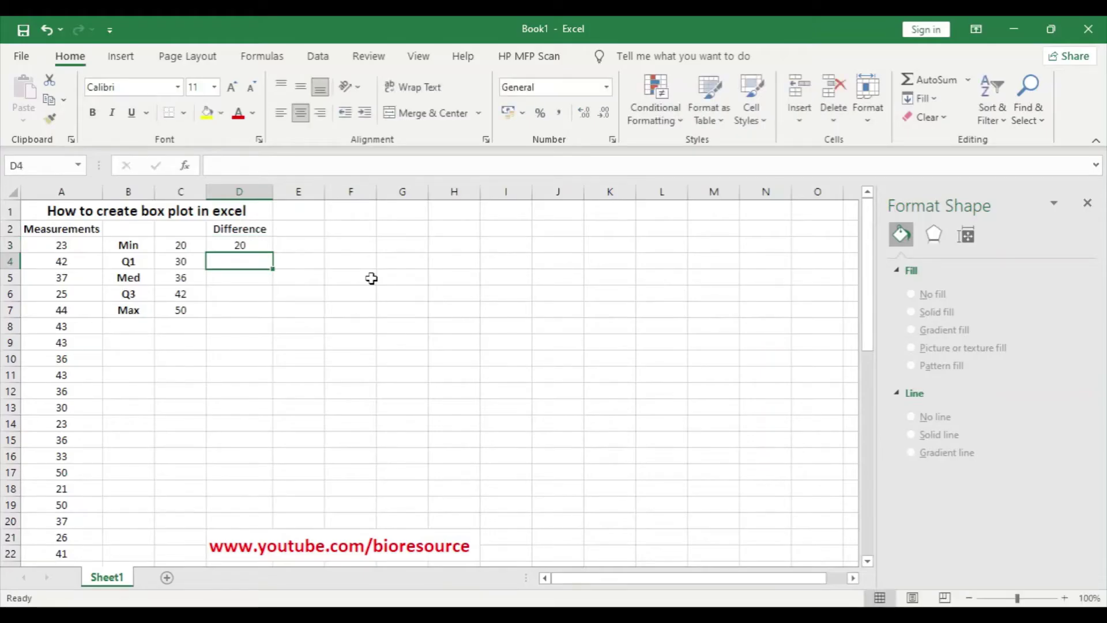
# - Enter =C4-C3 in D4, fill it down to D7, and select D3:D7
pyautogui.write('=')
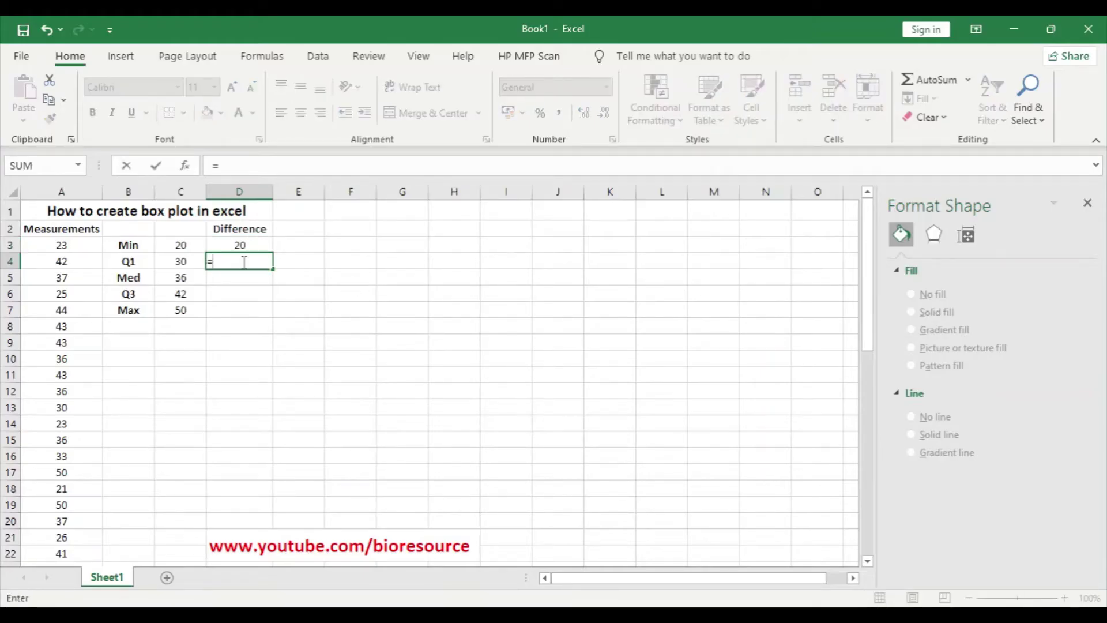
pyautogui.click(183, 262)
pyautogui.write('-')
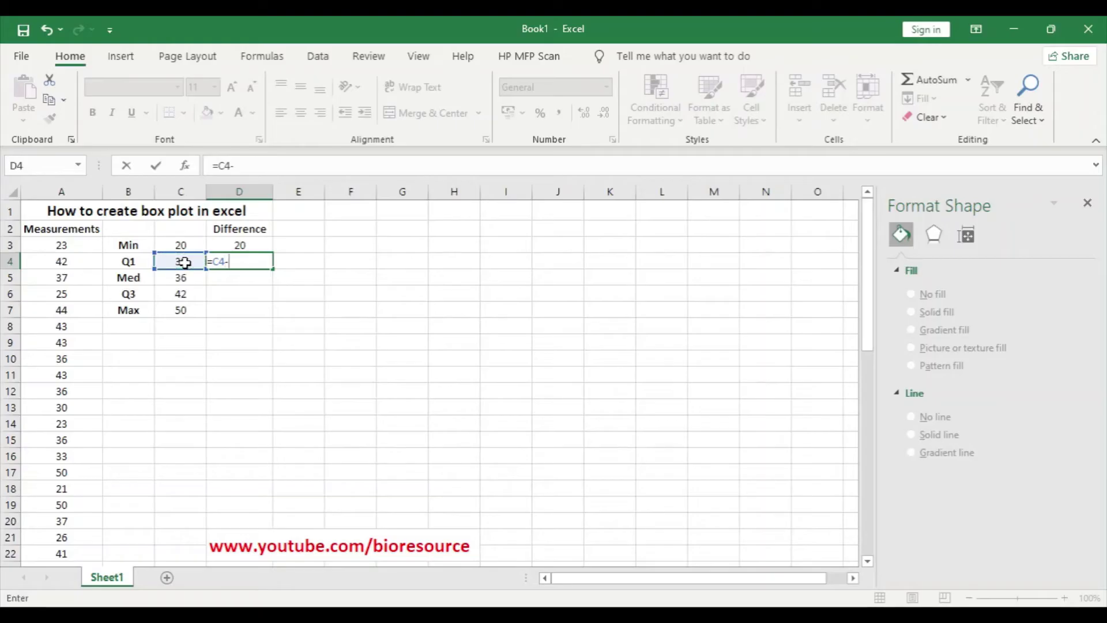
pyautogui.click(187, 245)
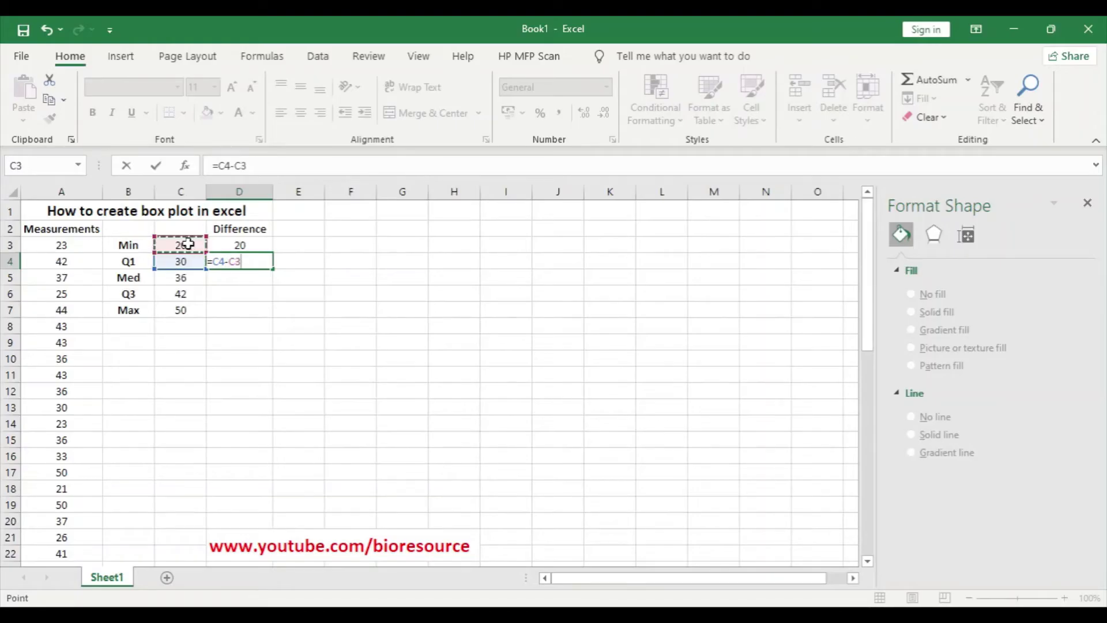
pyautogui.press('Return')
pyautogui.click(249, 258)
pyautogui.moveTo(273, 271); pyautogui.dragTo(269, 312)
pyautogui.click(372, 316)
pyautogui.moveTo(257, 245); pyautogui.dragTo(259, 311)
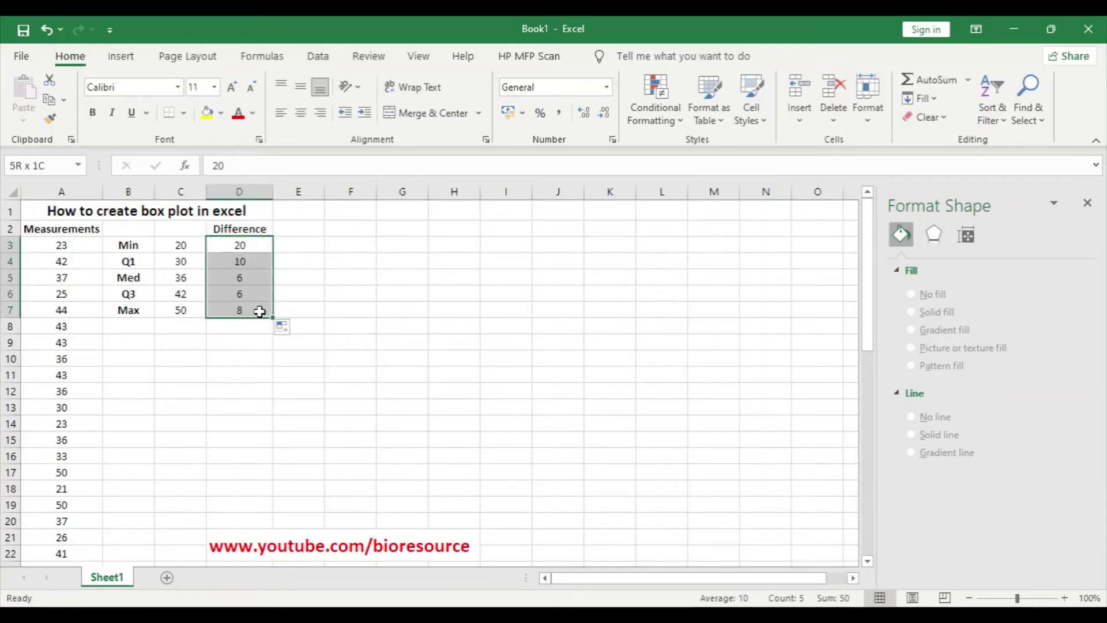
pyautogui.click(119, 56)
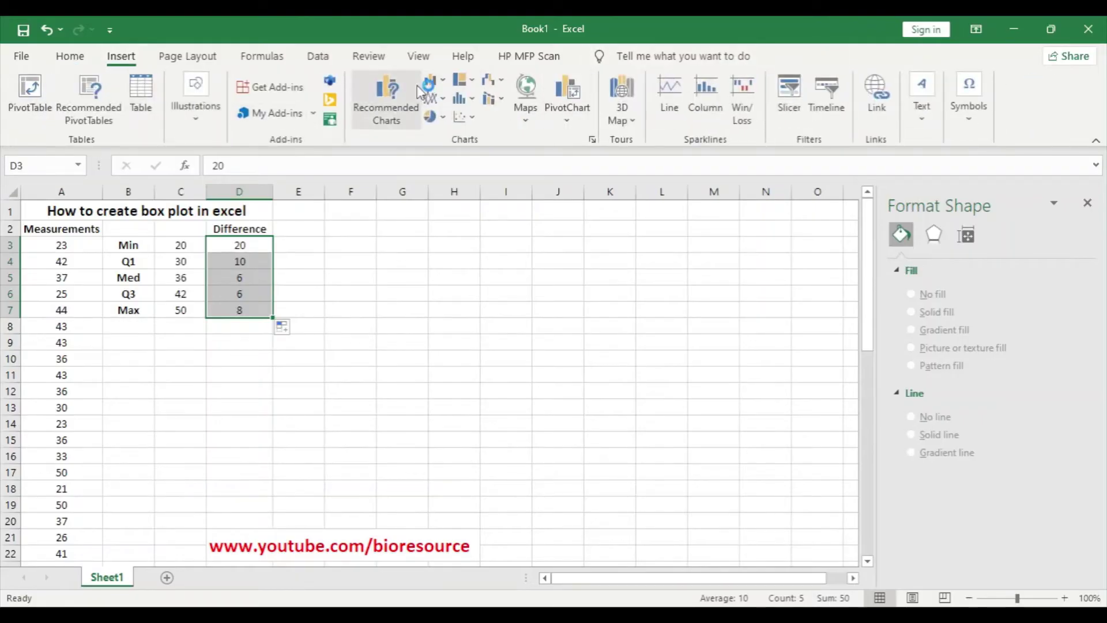
# - Insert a Stacked Bar chart of the Difference values using the single-bar layout
pyautogui.click(446, 80)
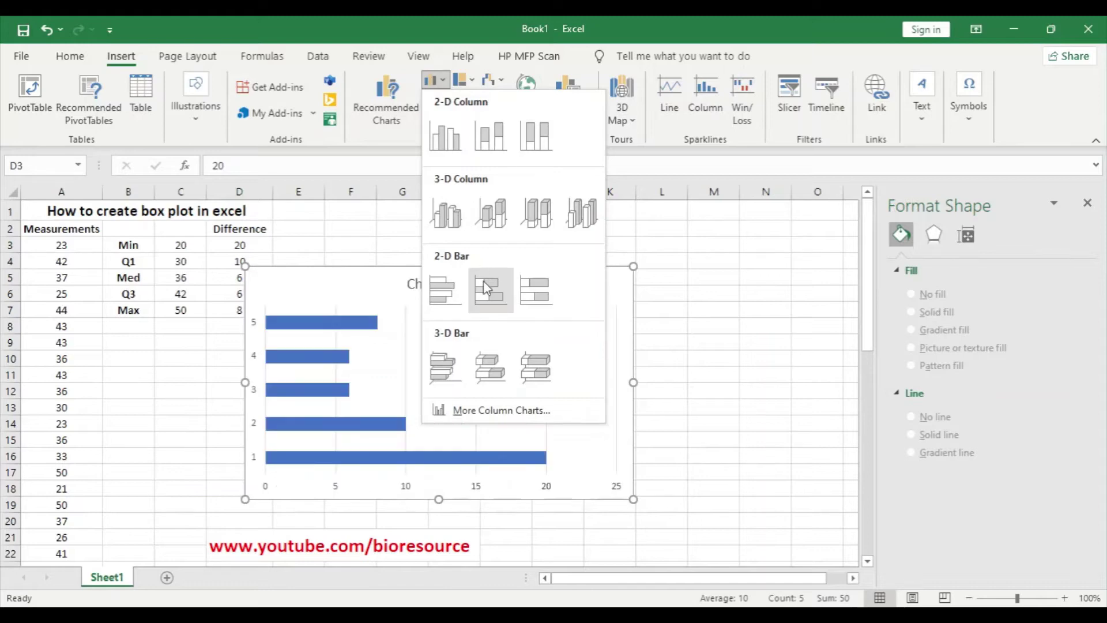
pyautogui.click(387, 97)
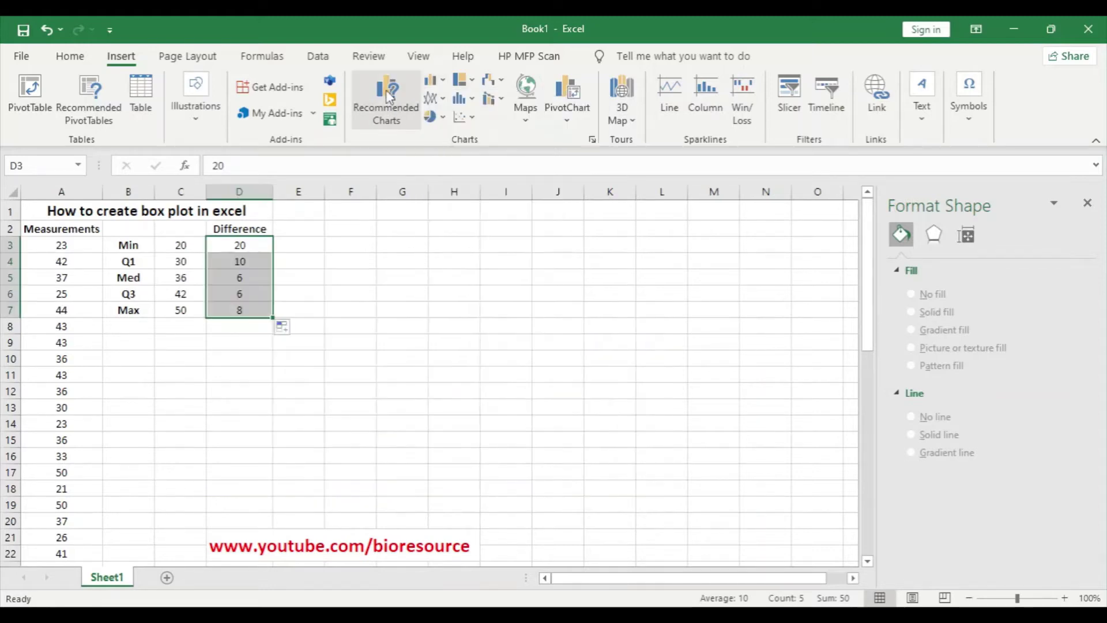
pyautogui.click(432, 107)
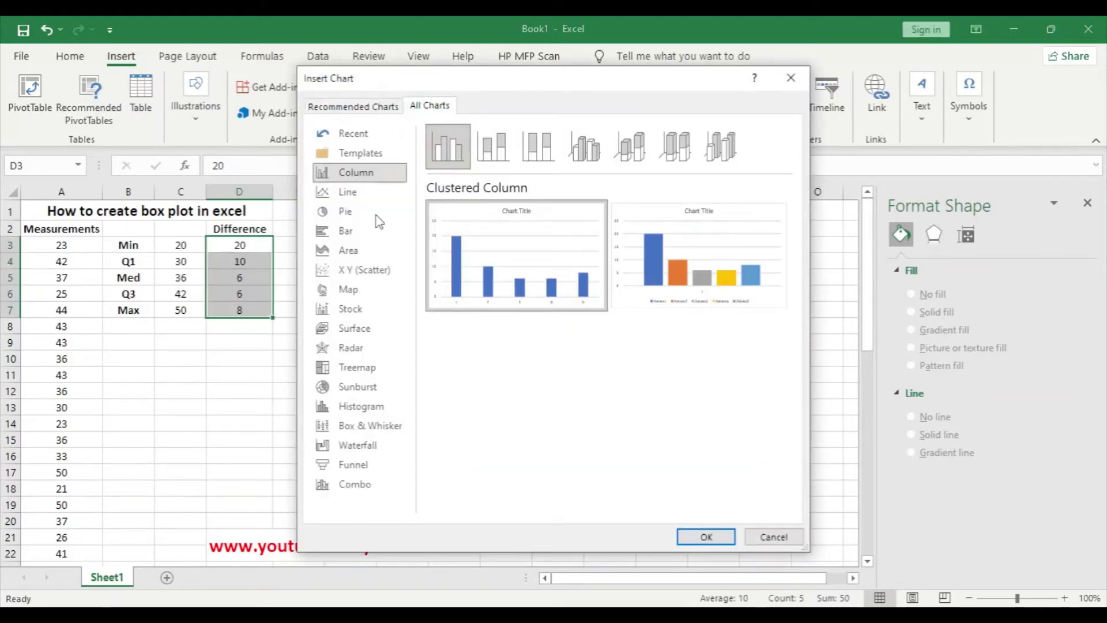
pyautogui.click(347, 233)
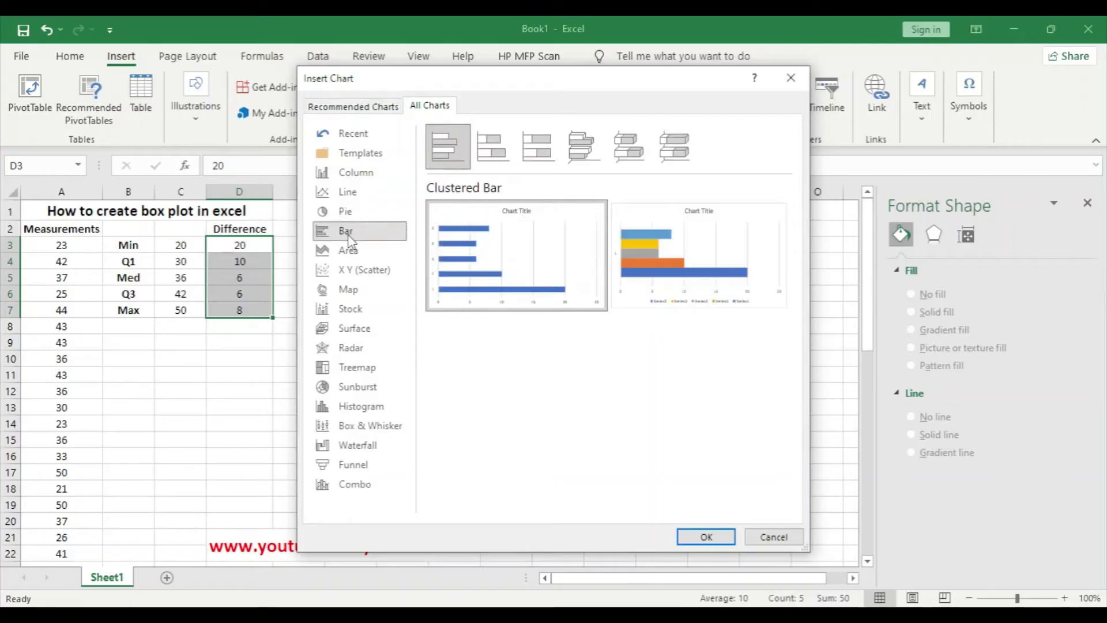
pyautogui.click(493, 162)
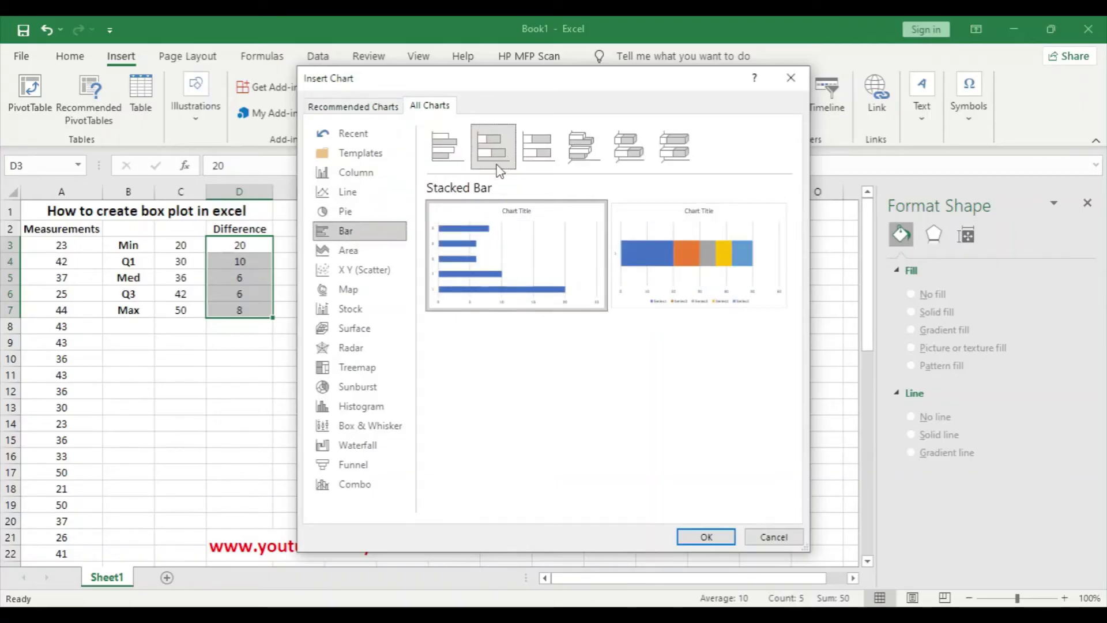
pyautogui.click(712, 258)
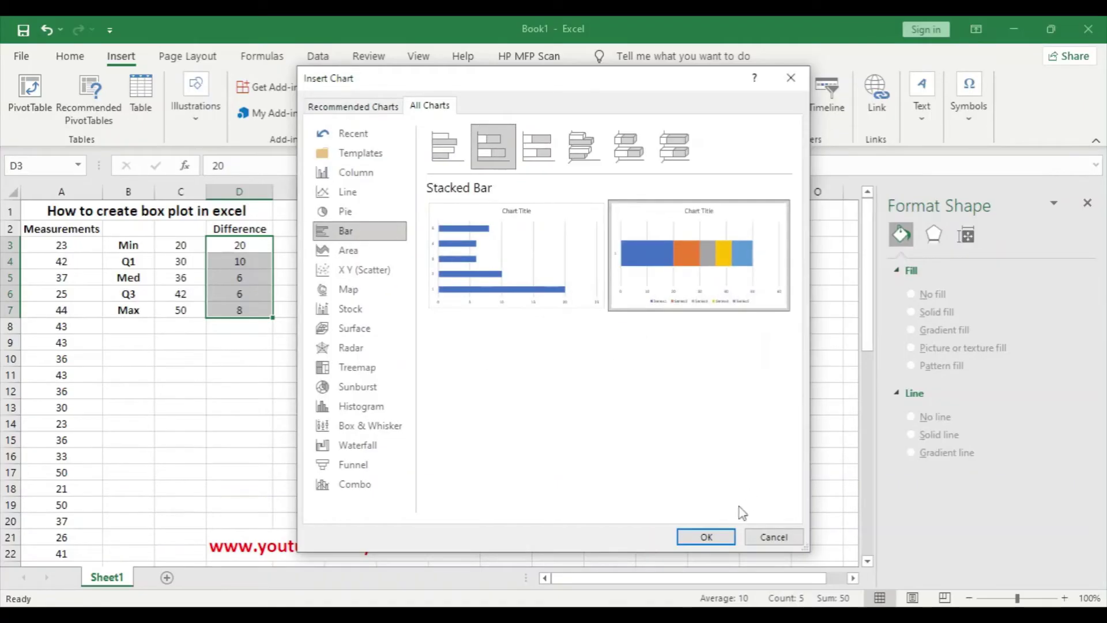
pyautogui.click(725, 539)
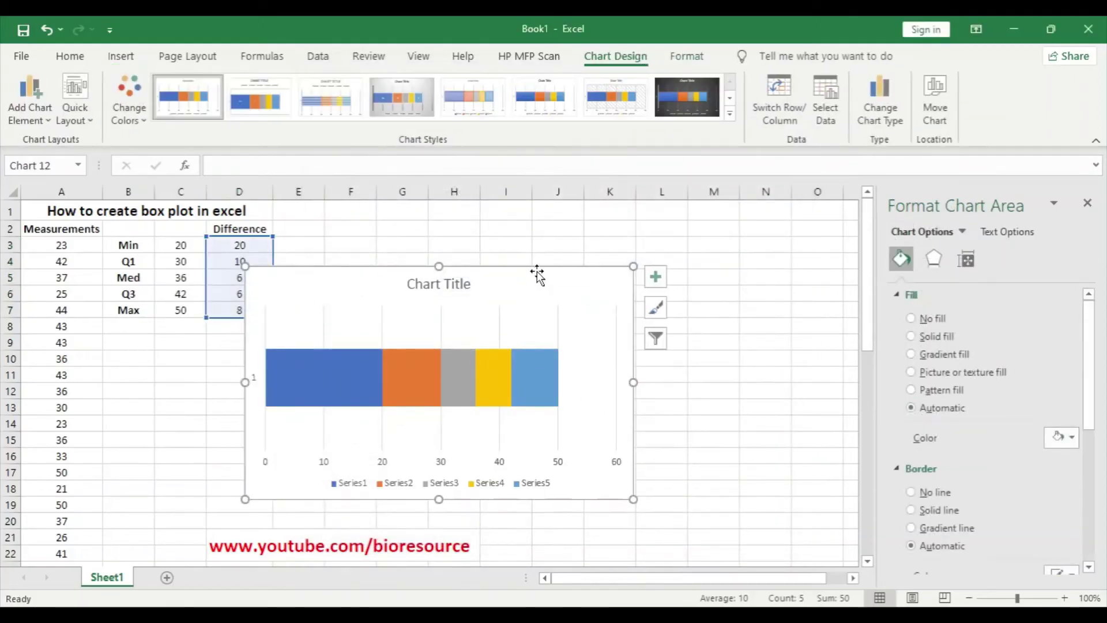
# - Move the chart right of the data and retitle it 'Box Plot'
pyautogui.moveTo(536, 275); pyautogui.dragTo(672, 265)
pyautogui.click(599, 273)
pyautogui.doubleClick(590, 275)
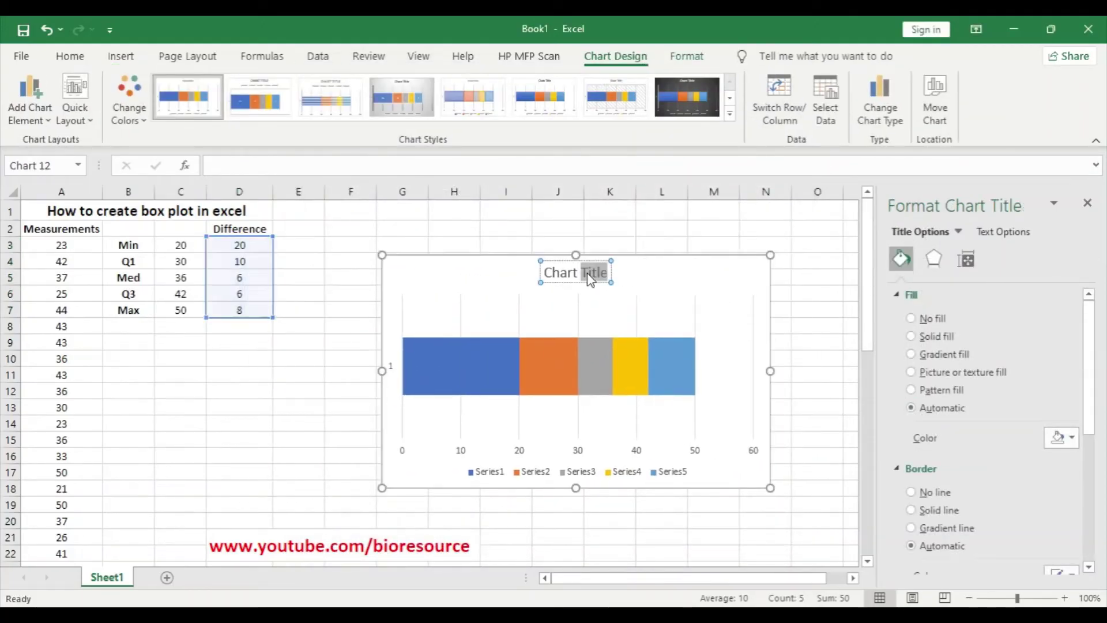
pyautogui.tripleClick(589, 276)
pyautogui.write('Box Plot')
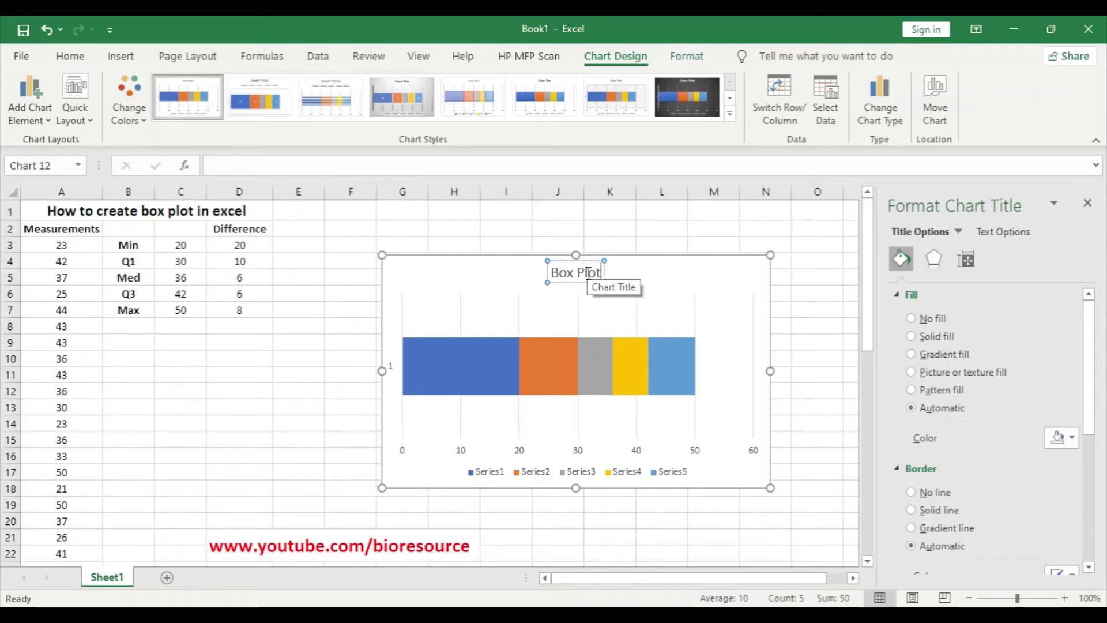
# - Set No fill on Series1, the blue last segment and the orange first segment
pyautogui.click(473, 379)
pyautogui.click(459, 374)
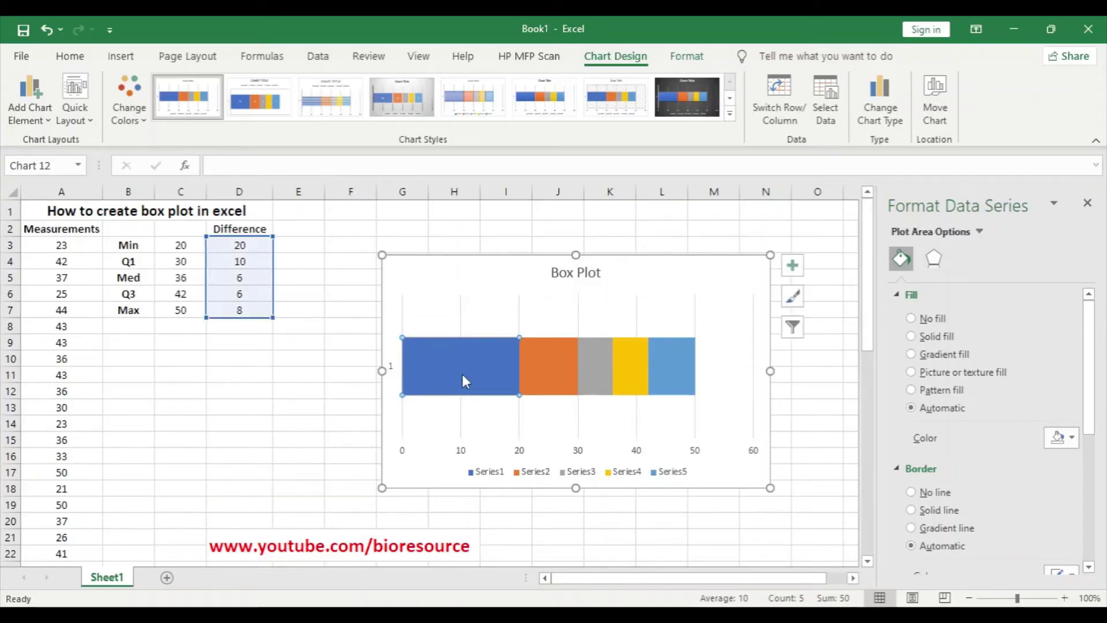
pyautogui.click(911, 319)
pyautogui.click(692, 364)
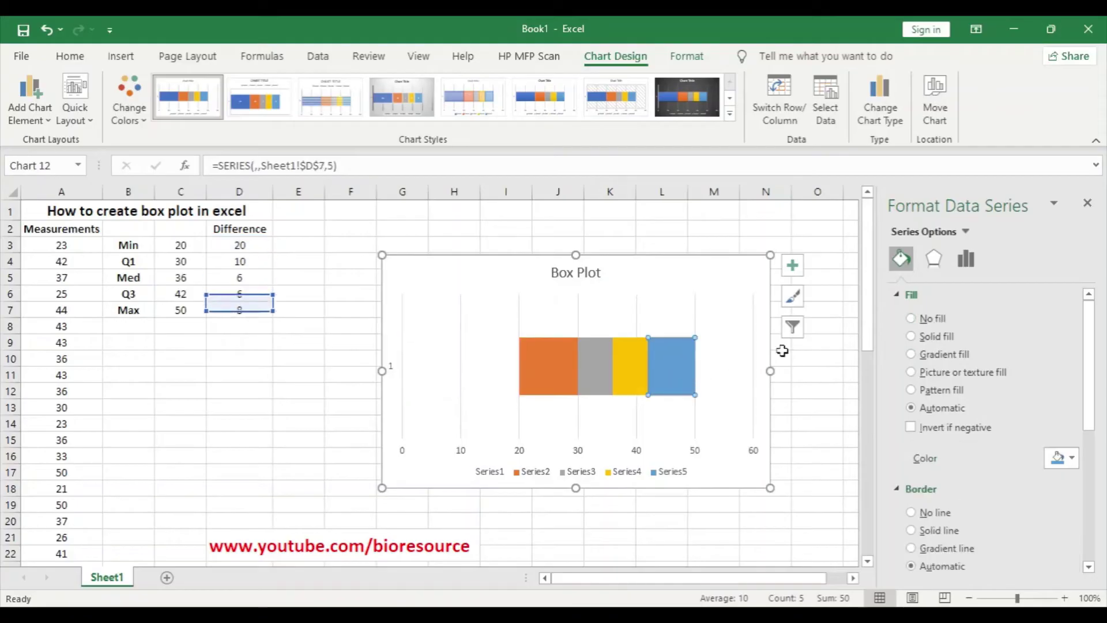
pyautogui.click(911, 318)
pyautogui.click(551, 366)
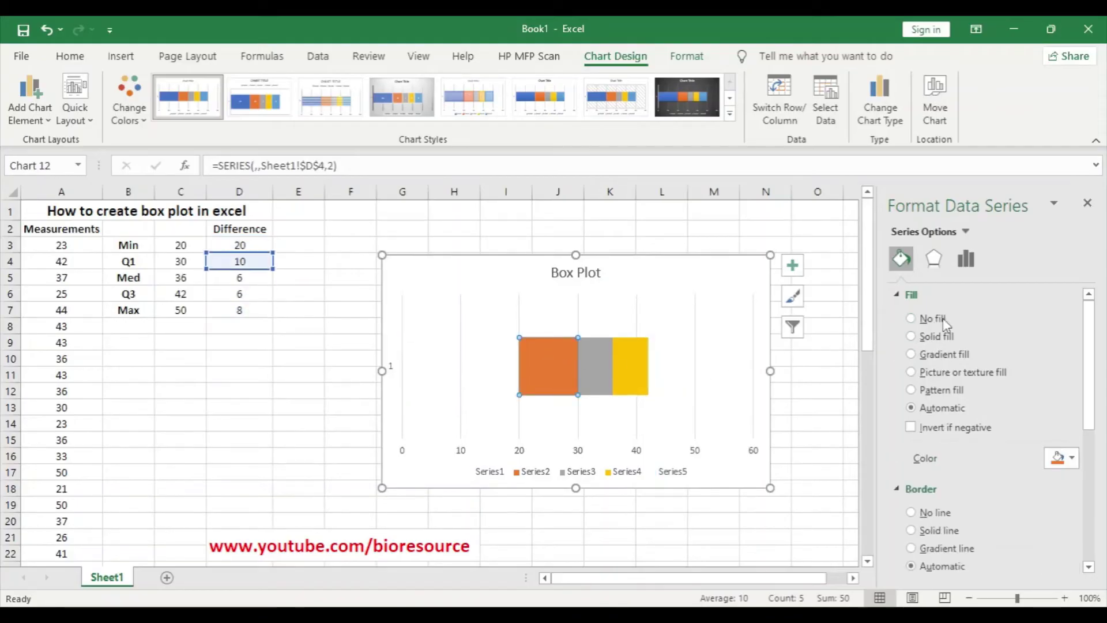
pyautogui.click(912, 318)
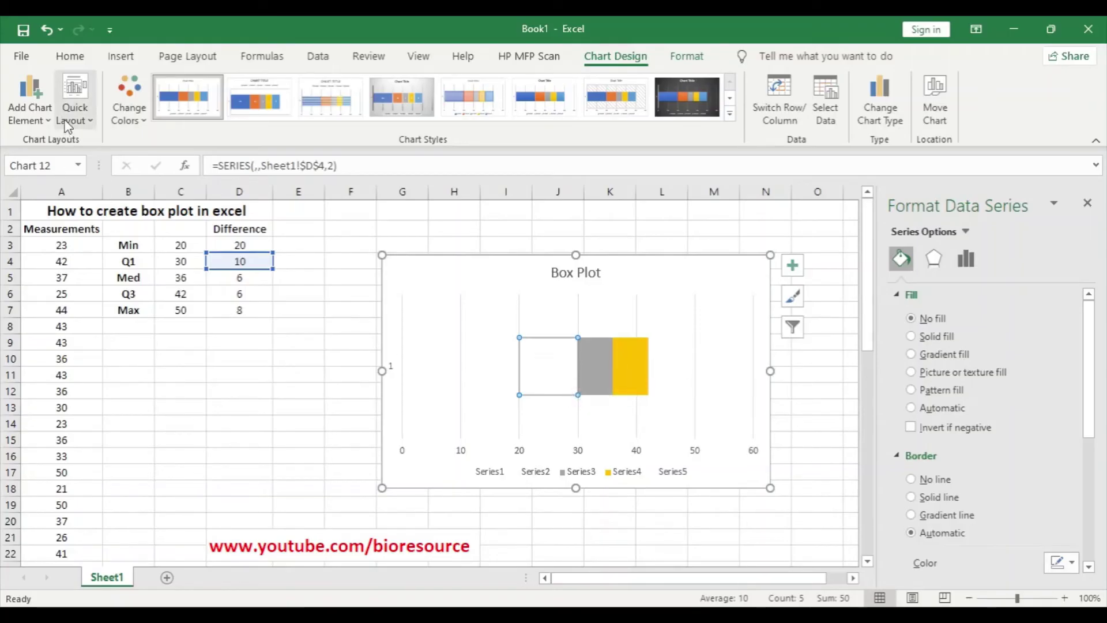
# - Add a Minus-direction error bar with Fixed Value 10 as the left whisker
pyautogui.click(29, 101)
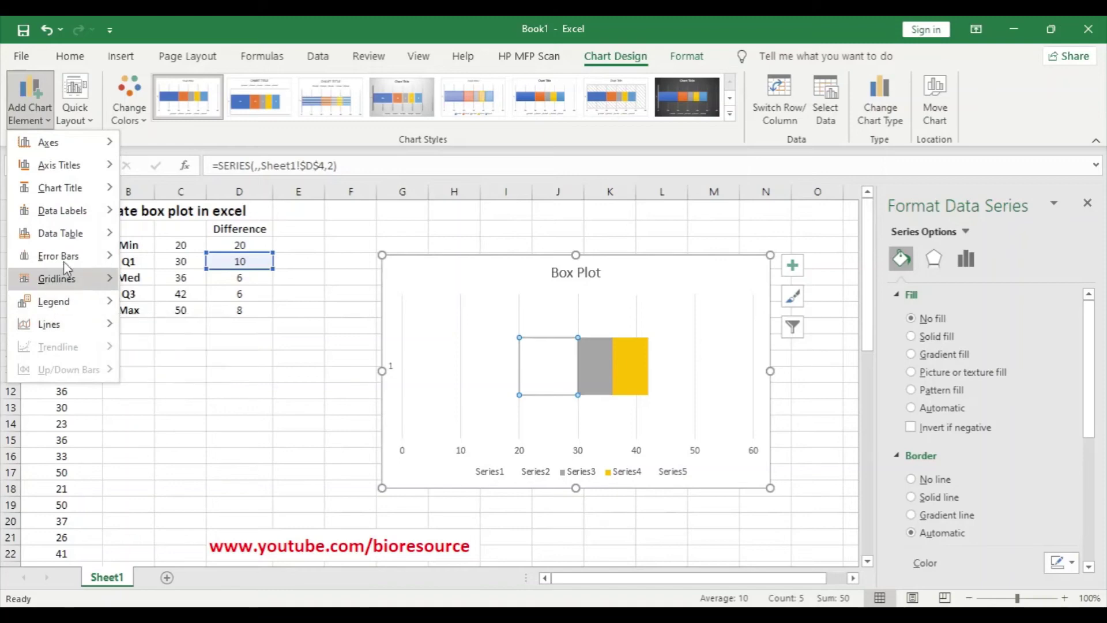
pyautogui.moveTo(64, 256)
pyautogui.click(171, 415)
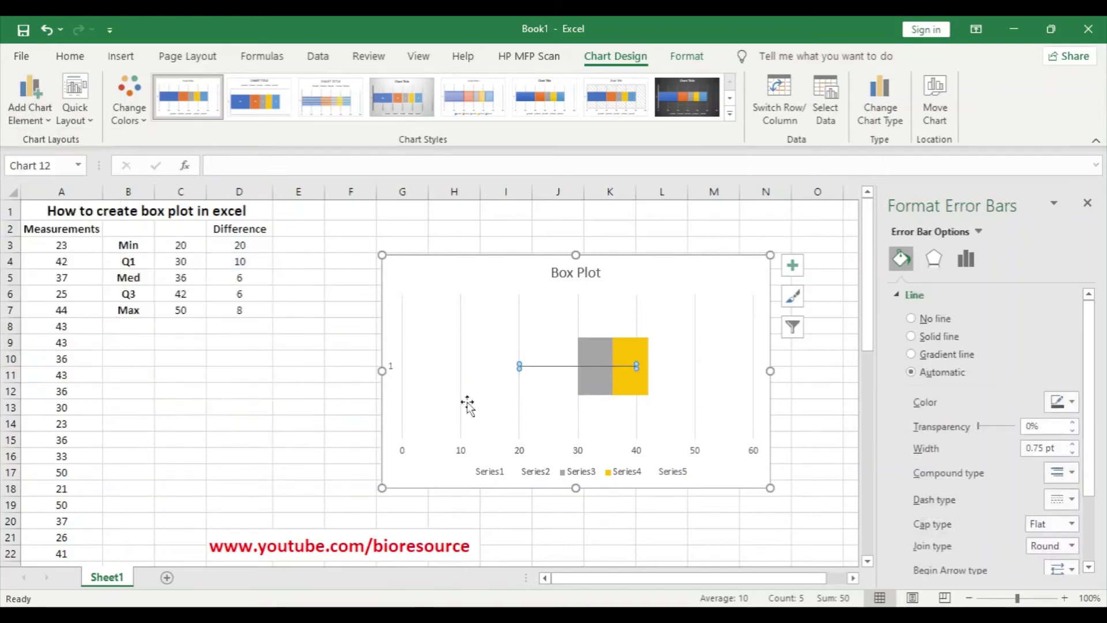
pyautogui.click(966, 259)
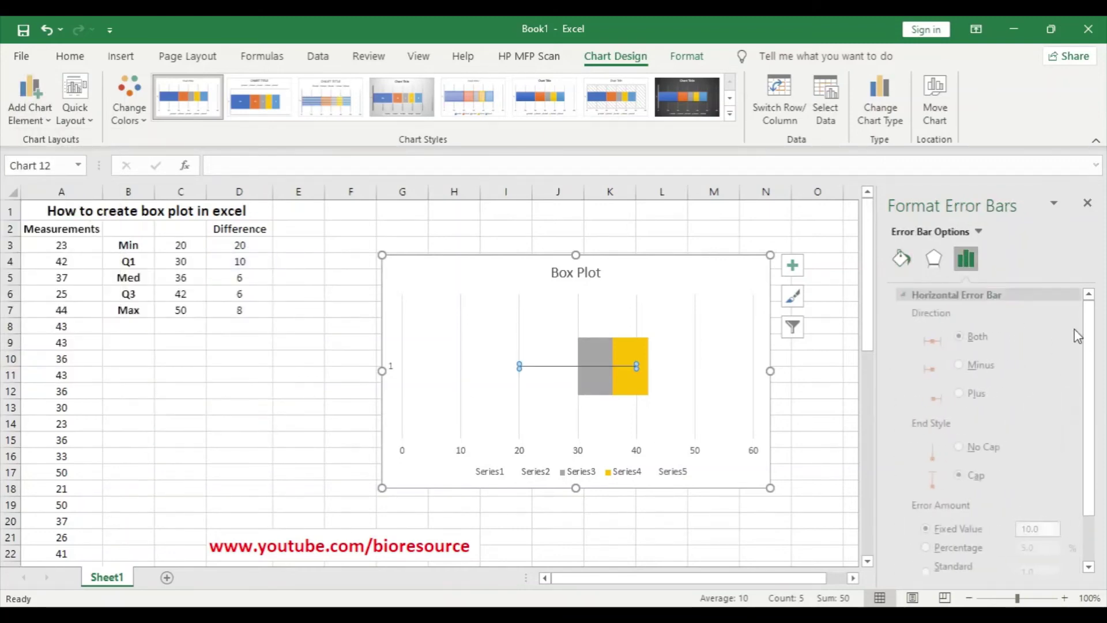
pyautogui.scroll(-1, 1001, 357)
pyautogui.click(952, 346)
pyautogui.scroll(-1, 1094, 386)
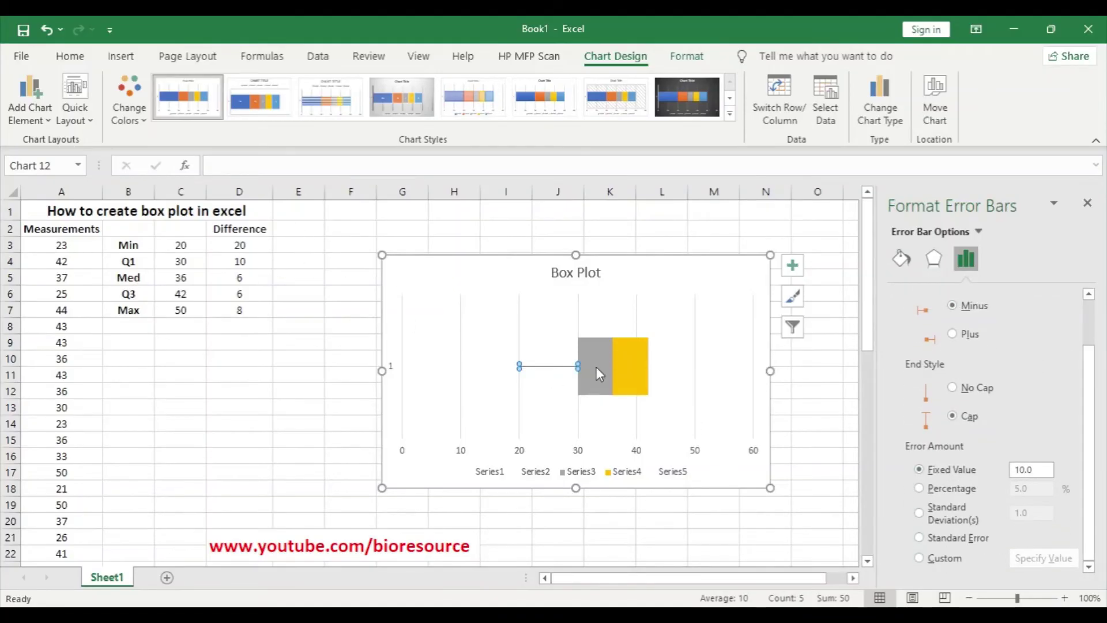
pyautogui.moveTo(1040, 468); pyautogui.dragTo(982, 472)
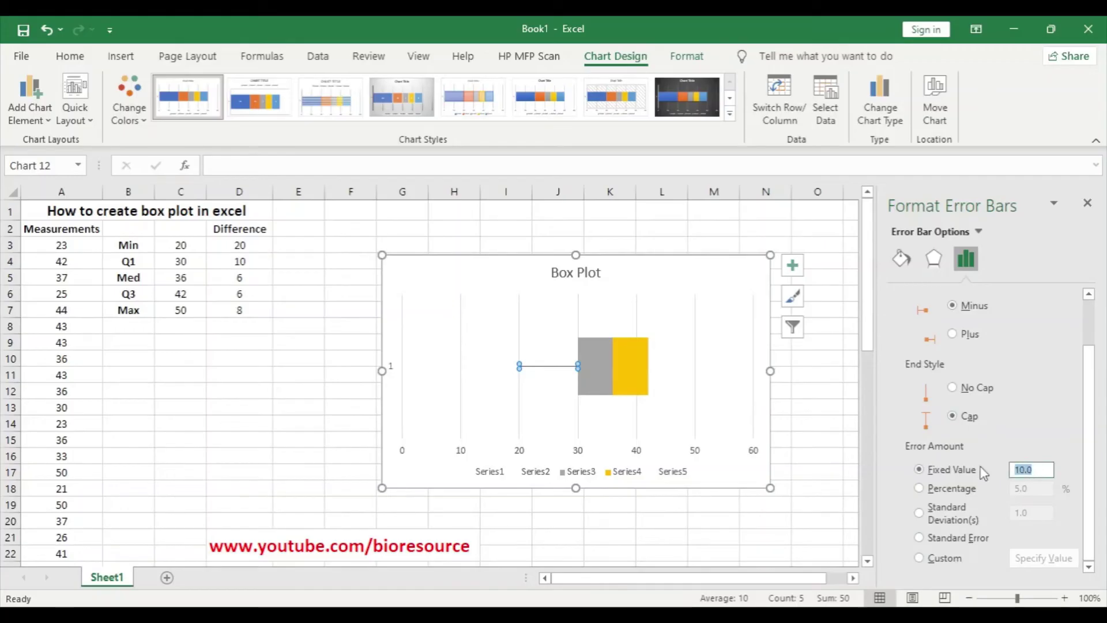
pyautogui.press('BackSpace')
pyautogui.write('10')
pyautogui.click(683, 407)
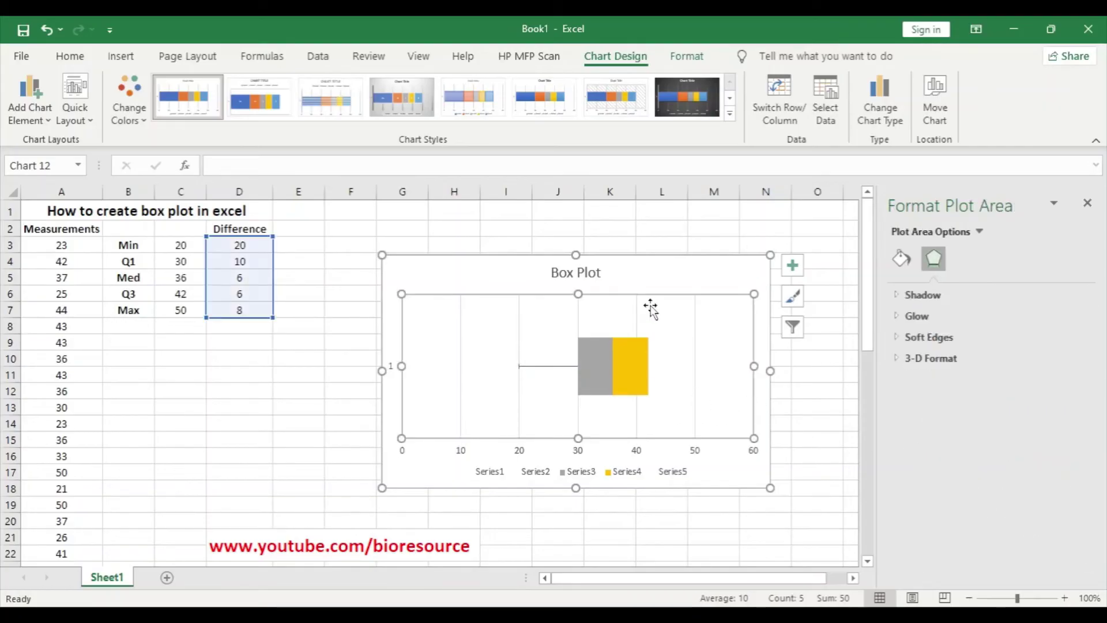
# - Select the yellow box segment and give it a Plus error bar with Fixed Value 8
pyautogui.click(658, 374)
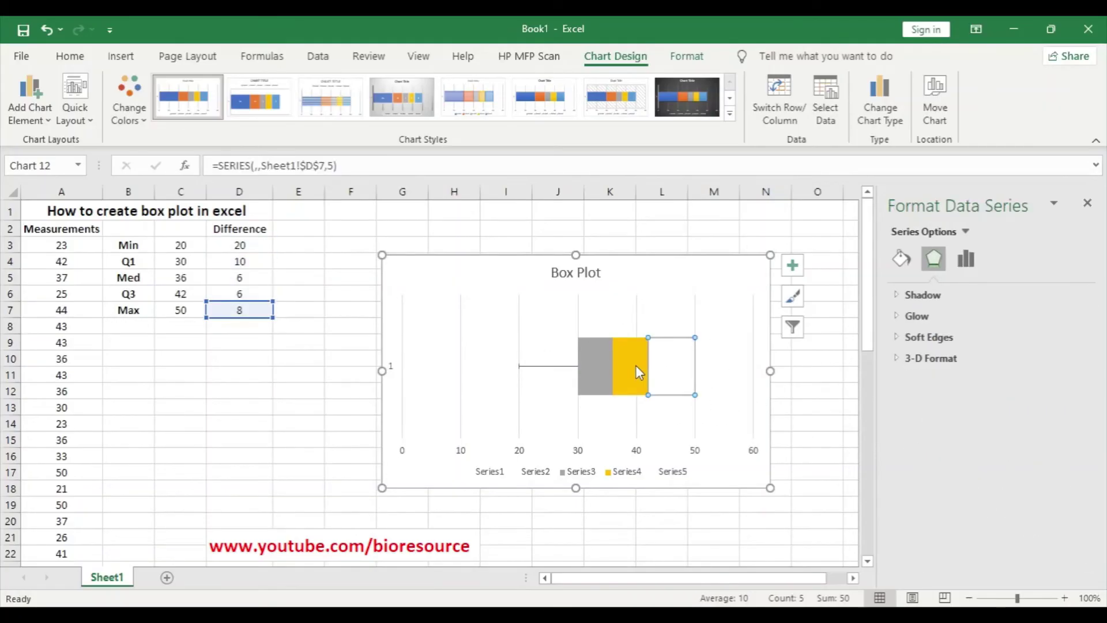
pyautogui.click(636, 367)
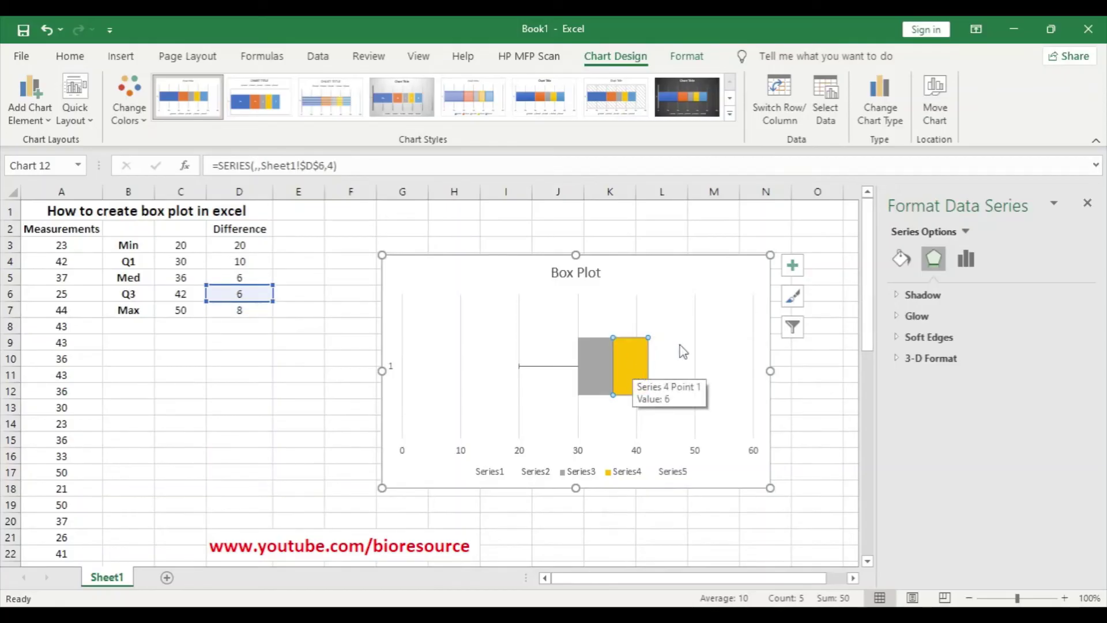
pyautogui.click(34, 122)
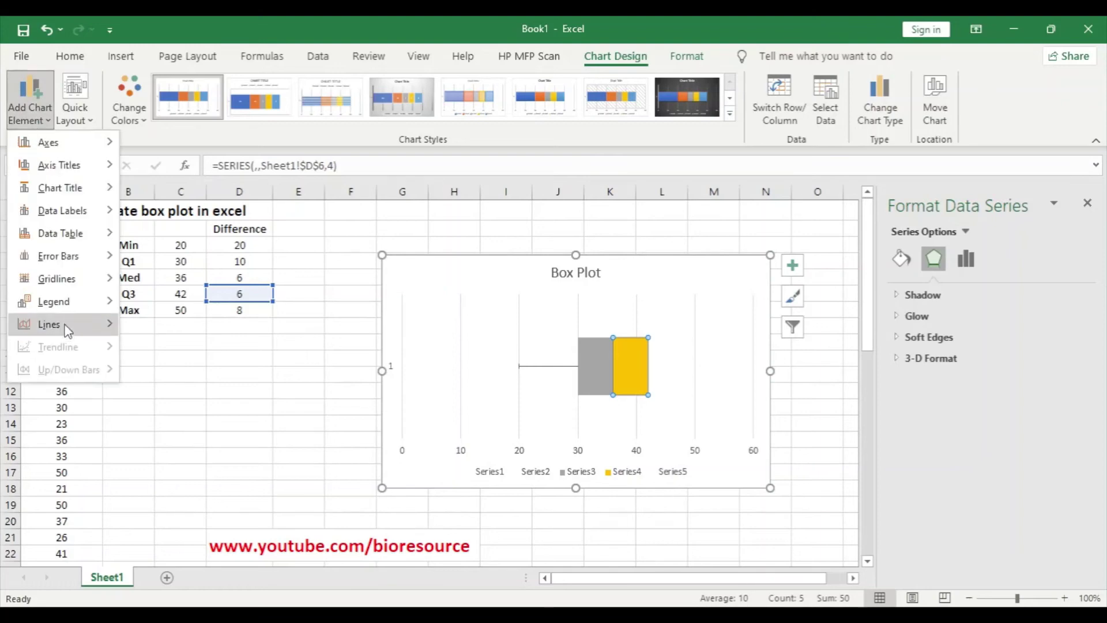
pyautogui.moveTo(75, 266)
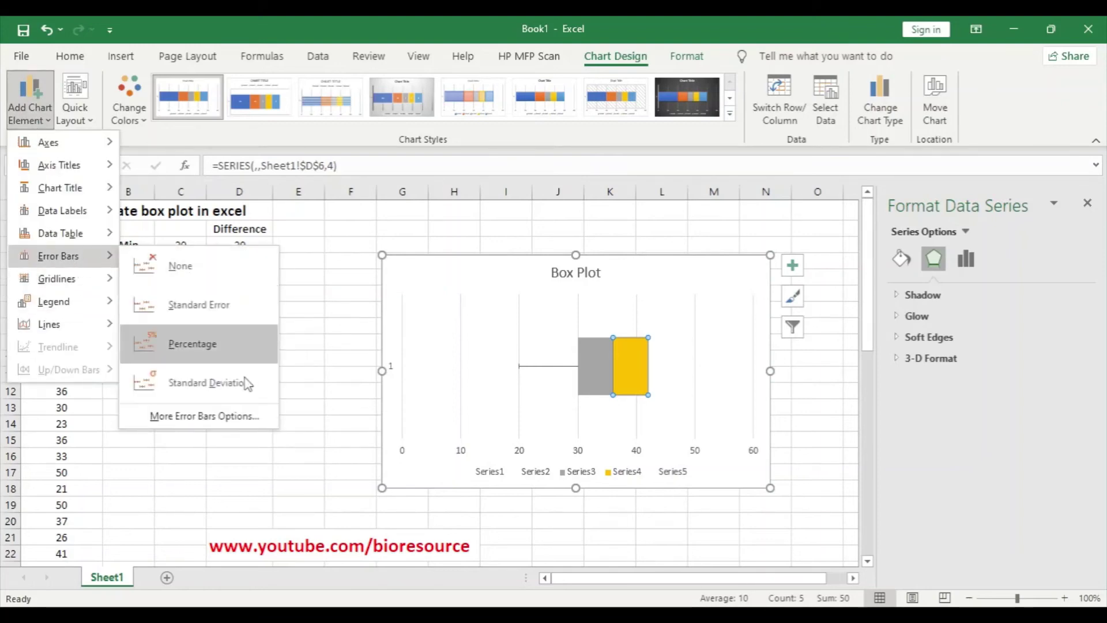
pyautogui.click(234, 416)
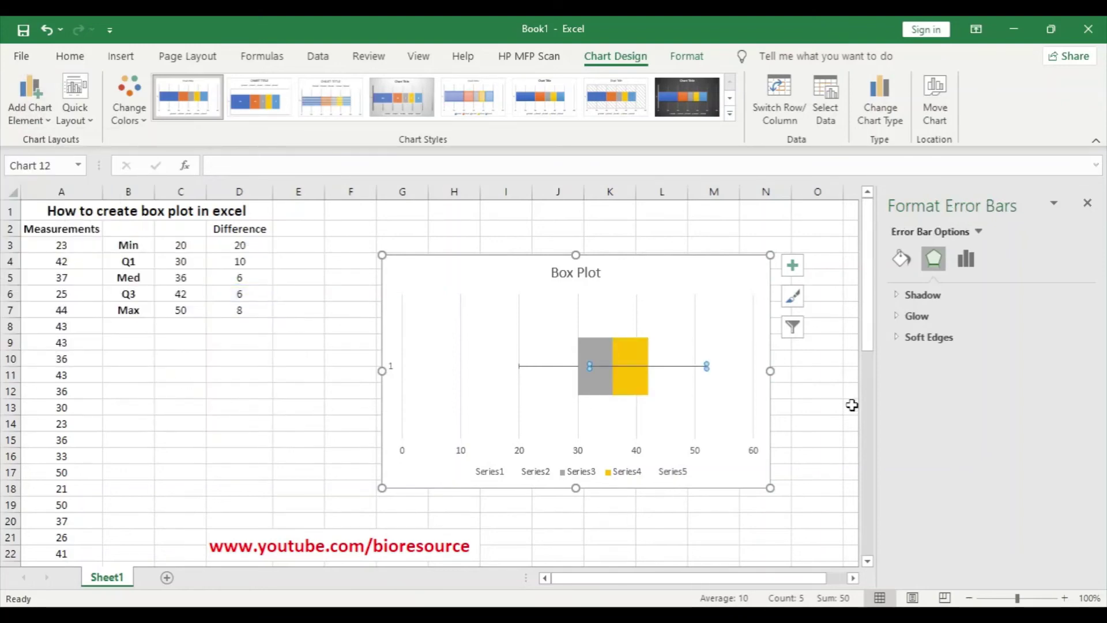
pyautogui.click(967, 259)
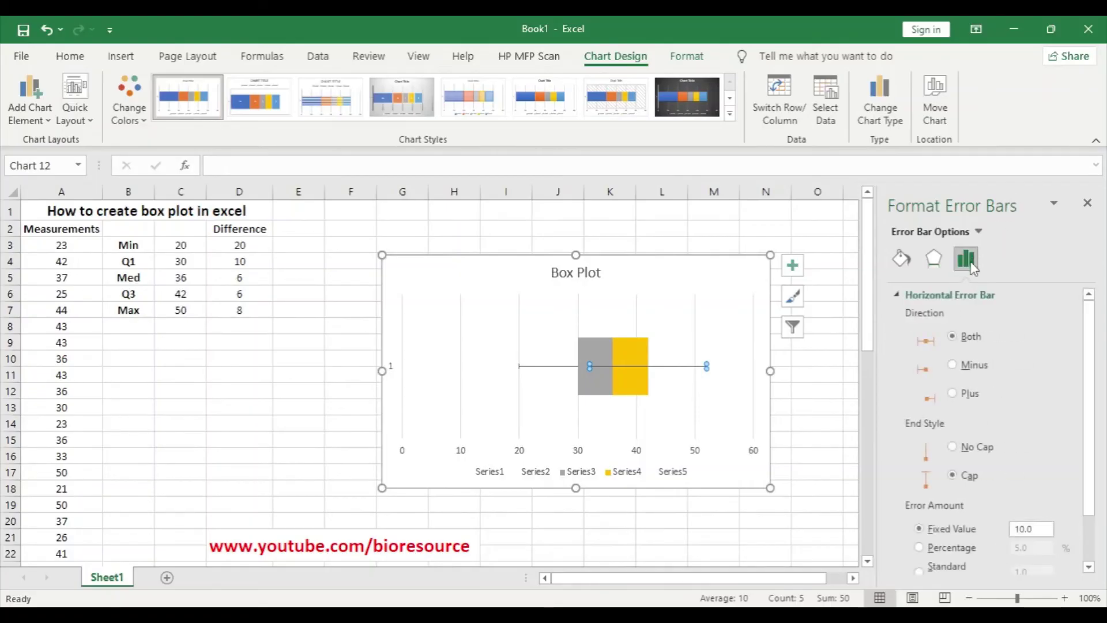
pyautogui.click(953, 394)
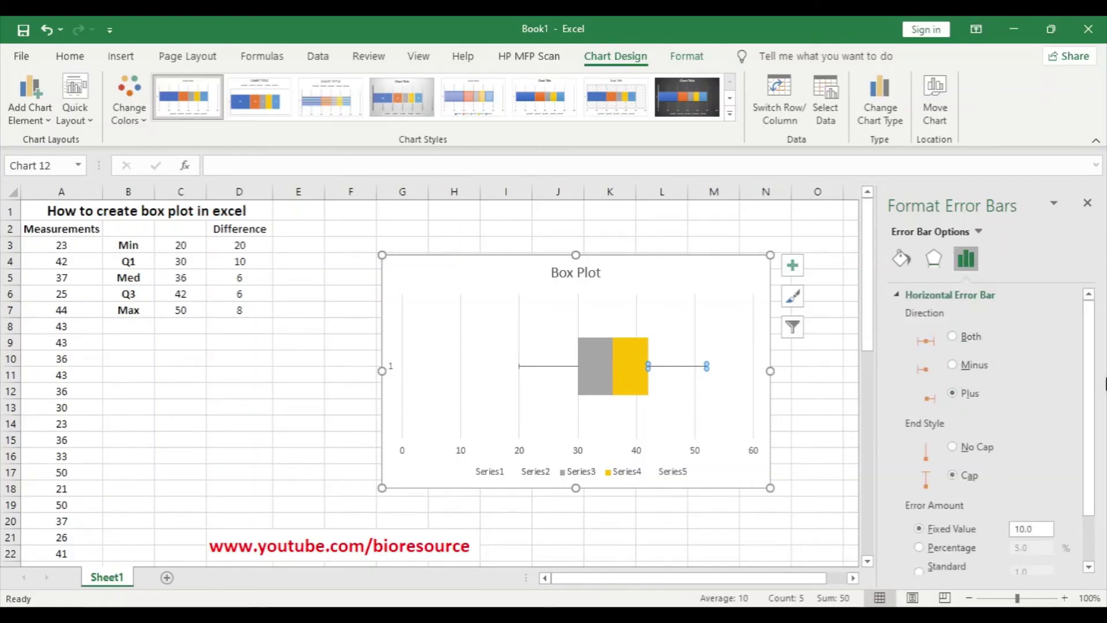
pyautogui.moveTo(1092, 369); pyautogui.dragTo(1092, 412)
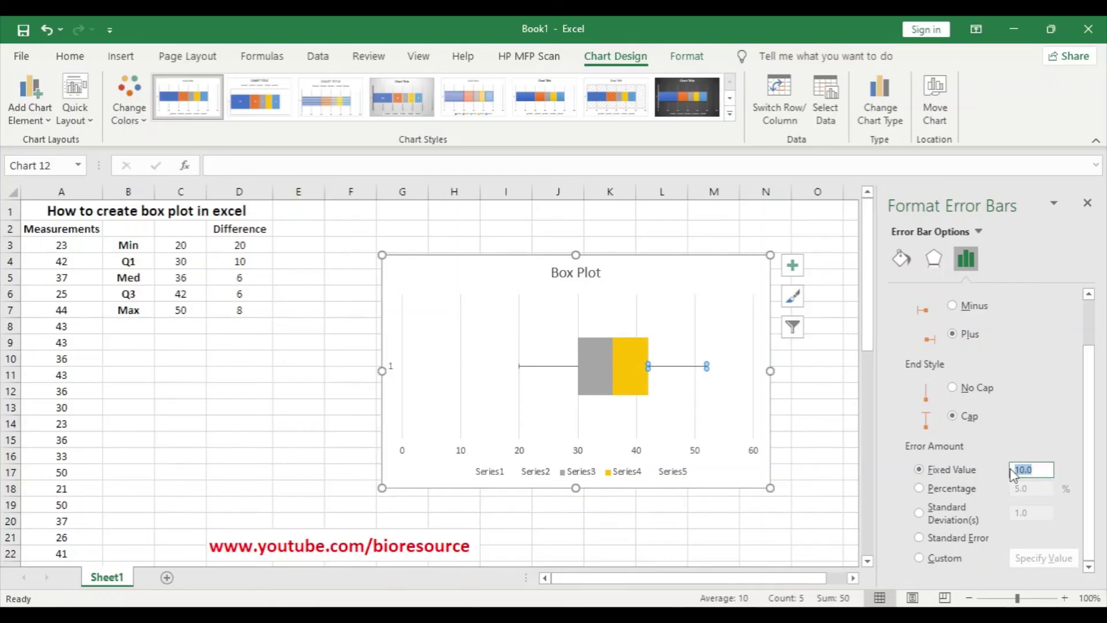
pyautogui.write('8')
# - Apply the whisker length of 8 and make the right whisker's line red
pyautogui.click(729, 323)
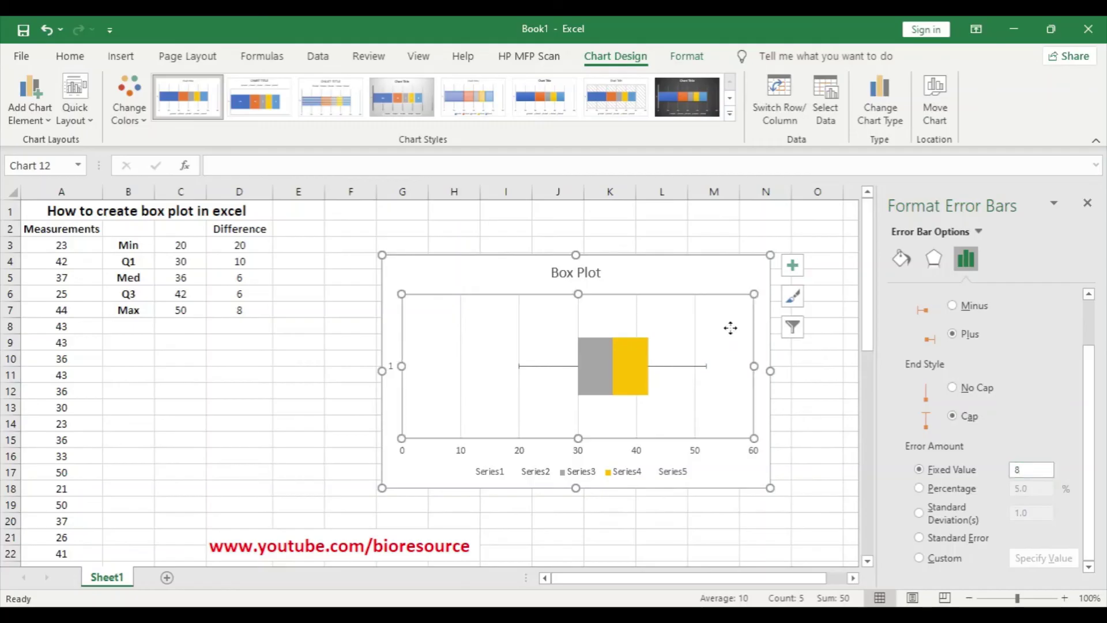
pyautogui.click(672, 368)
pyautogui.click(665, 369)
pyautogui.click(663, 367)
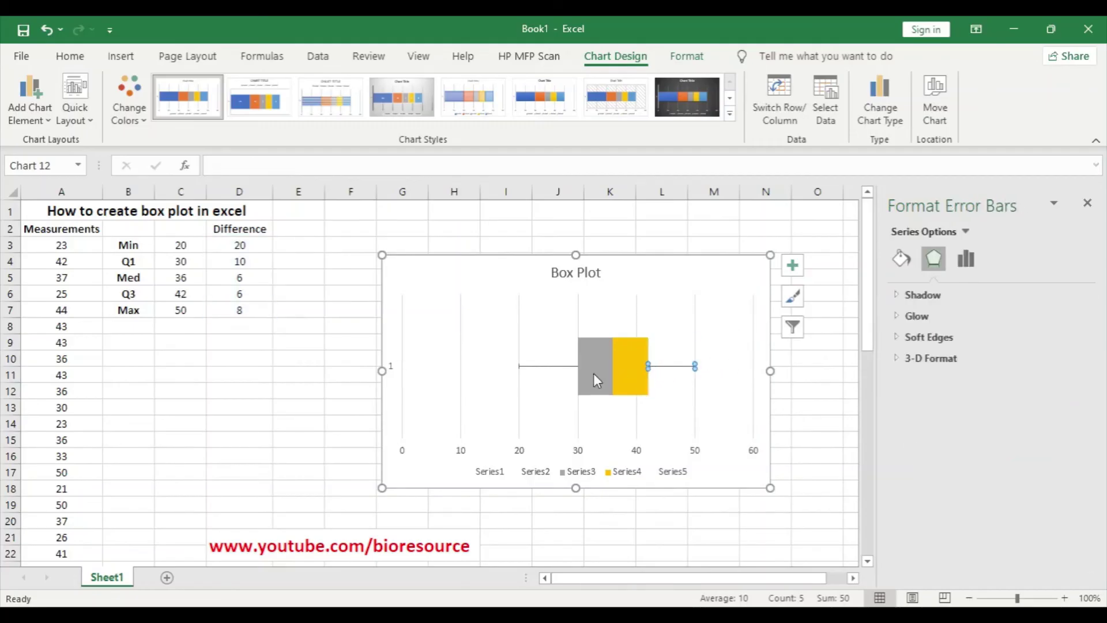
pyautogui.click(556, 373)
pyautogui.click(686, 367)
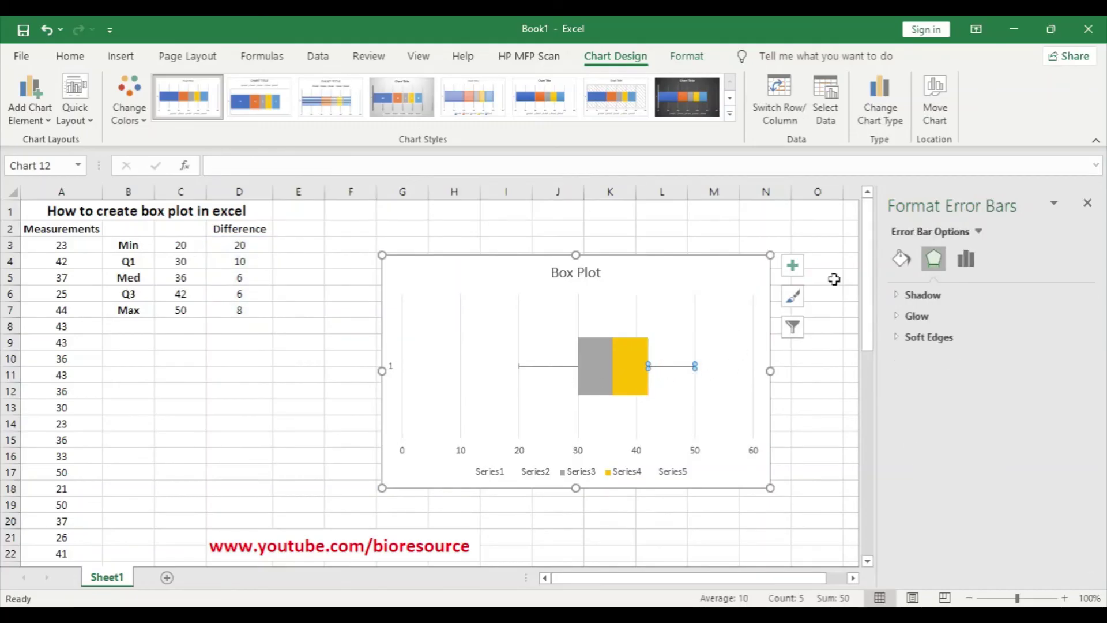
pyautogui.click(900, 259)
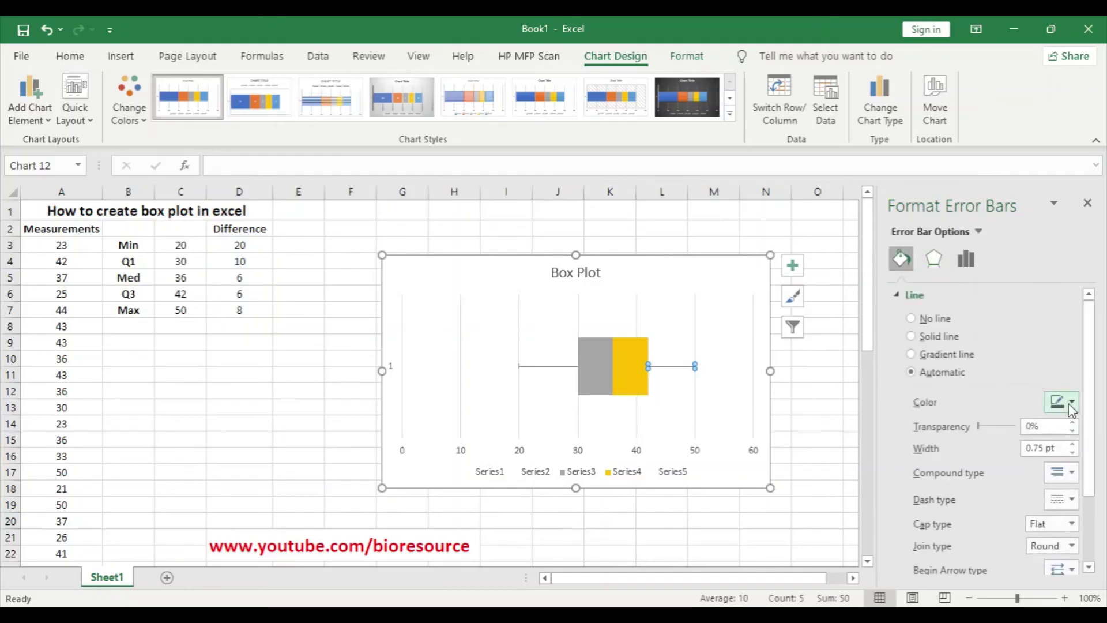
pyautogui.click(1068, 402)
pyautogui.click(985, 553)
# - Make the left whisker's line red as well
pyautogui.click(560, 367)
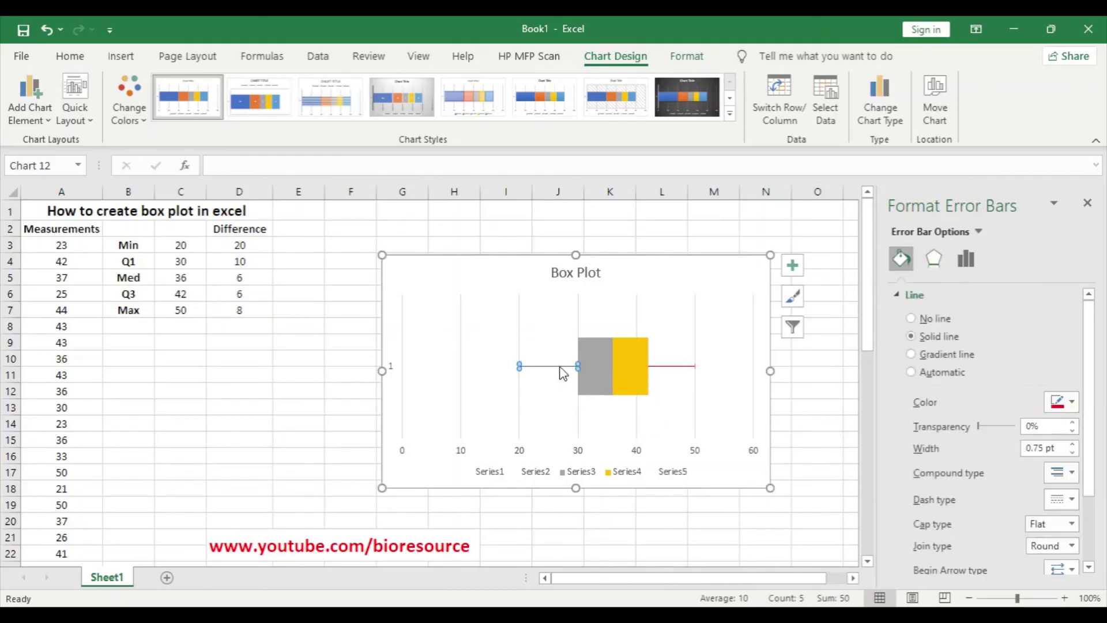
pyautogui.click(1068, 403)
pyautogui.click(984, 552)
pyautogui.click(682, 318)
# - Delete the legend and vertical gridlines, then move the chart up and left
pyautogui.click(660, 473)
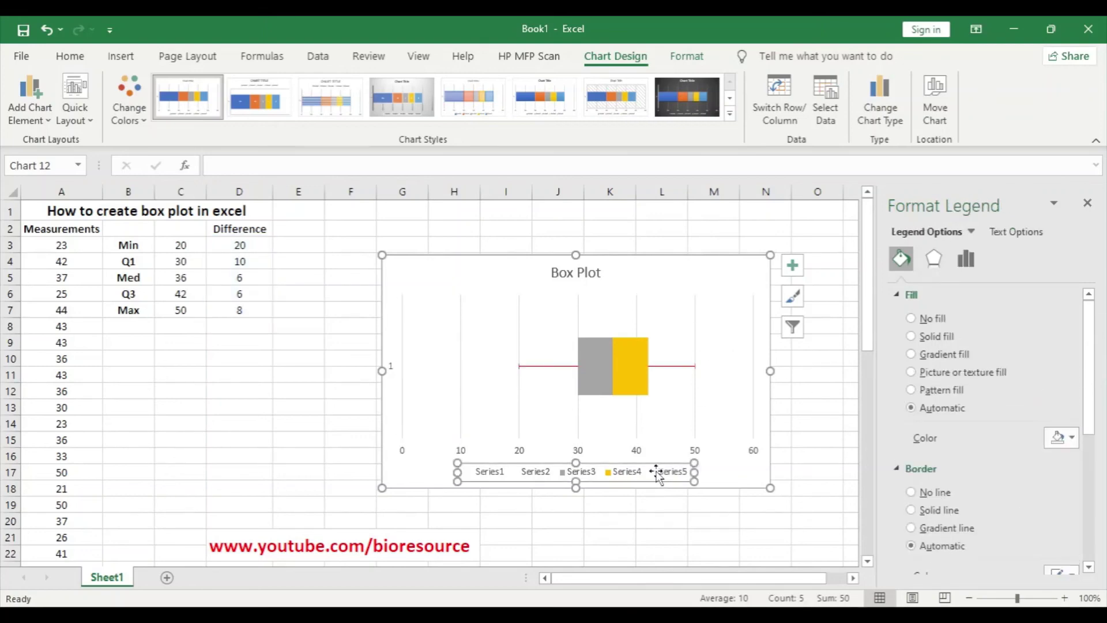
pyautogui.press('Delete')
pyautogui.click(574, 438)
pyautogui.click(577, 438)
pyautogui.press('Delete')
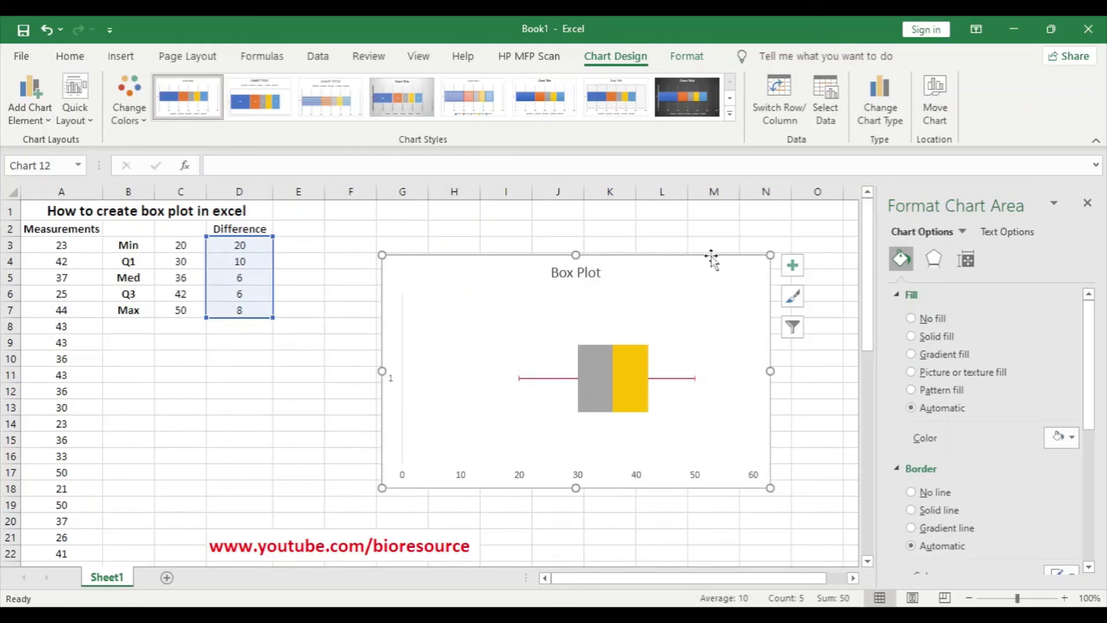
pyautogui.moveTo(704, 256); pyautogui.dragTo(639, 228)
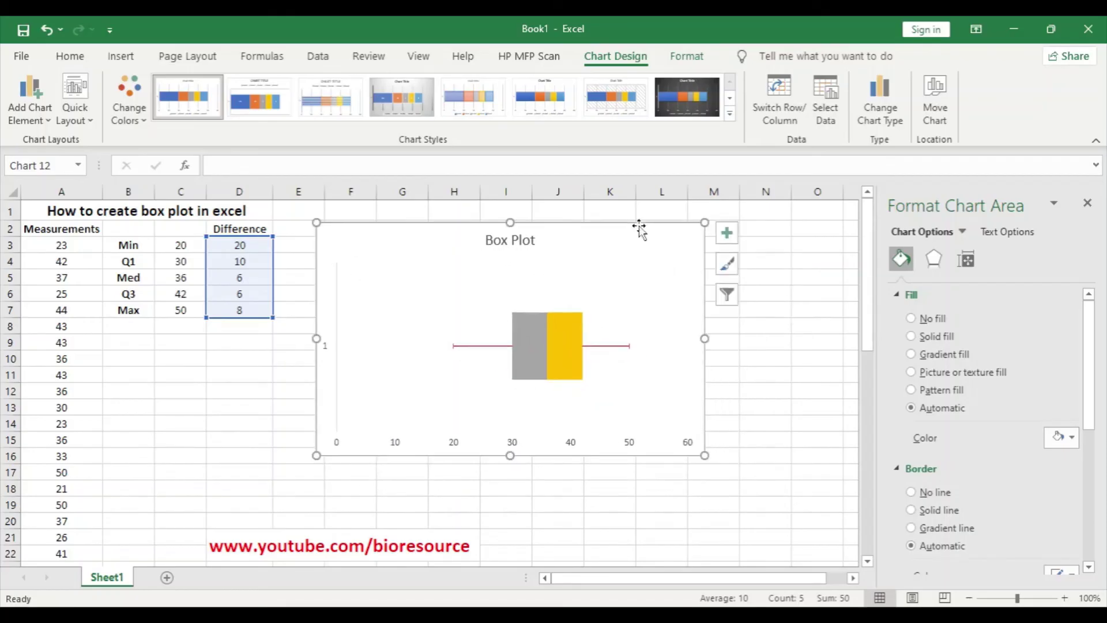
pyautogui.click(782, 331)
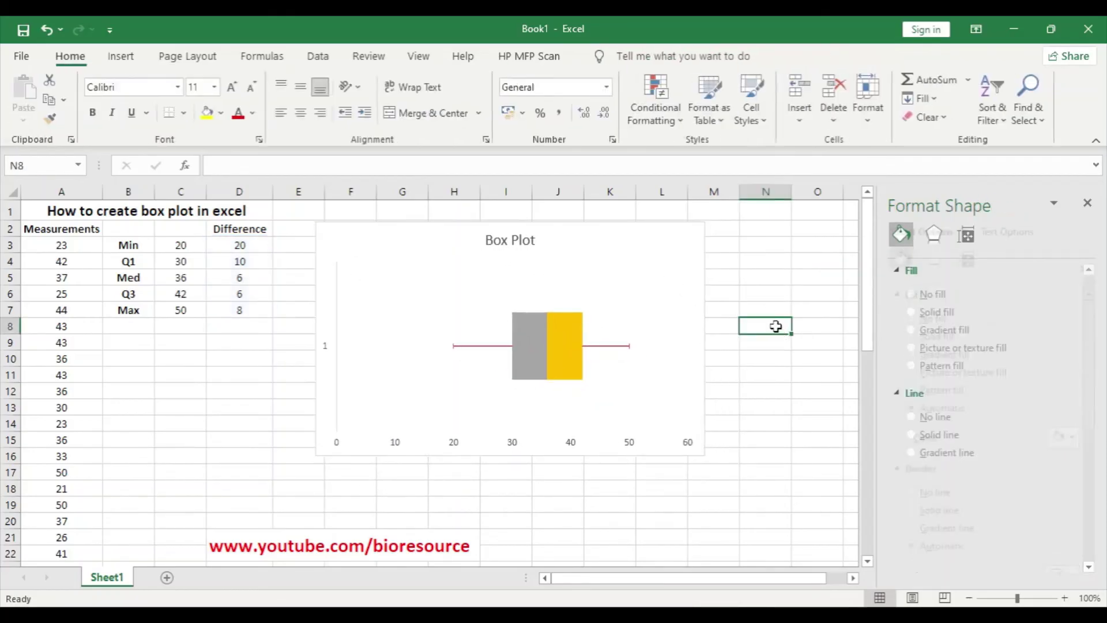